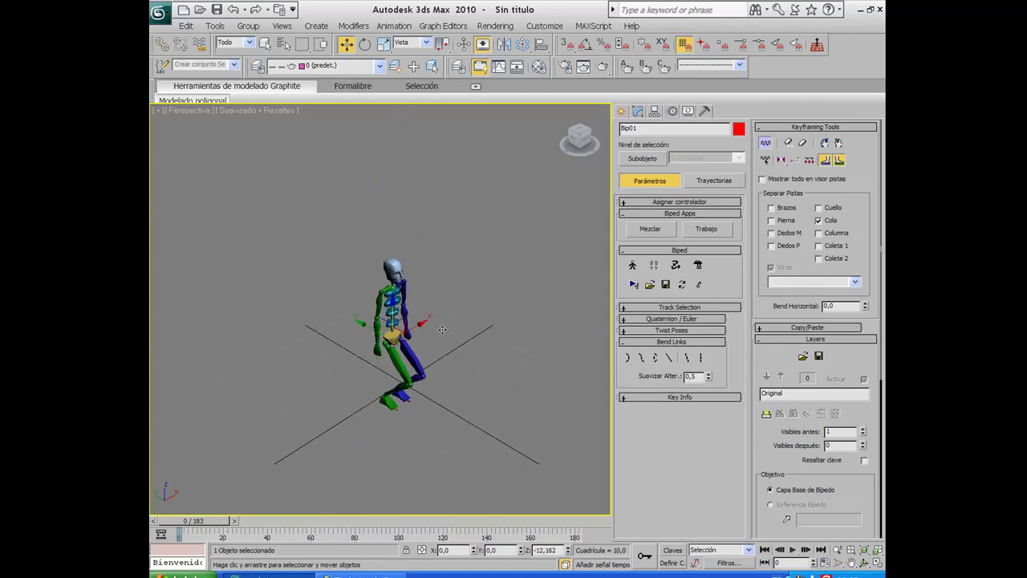
- Raise the biped's centre of mass out of its crouch and scrub to frame 19 to preview
mouse_move(442, 329)
left_mouse_down()
mouse_move(422, 279)
mouse_move(431, 305)
left_mouse_up()
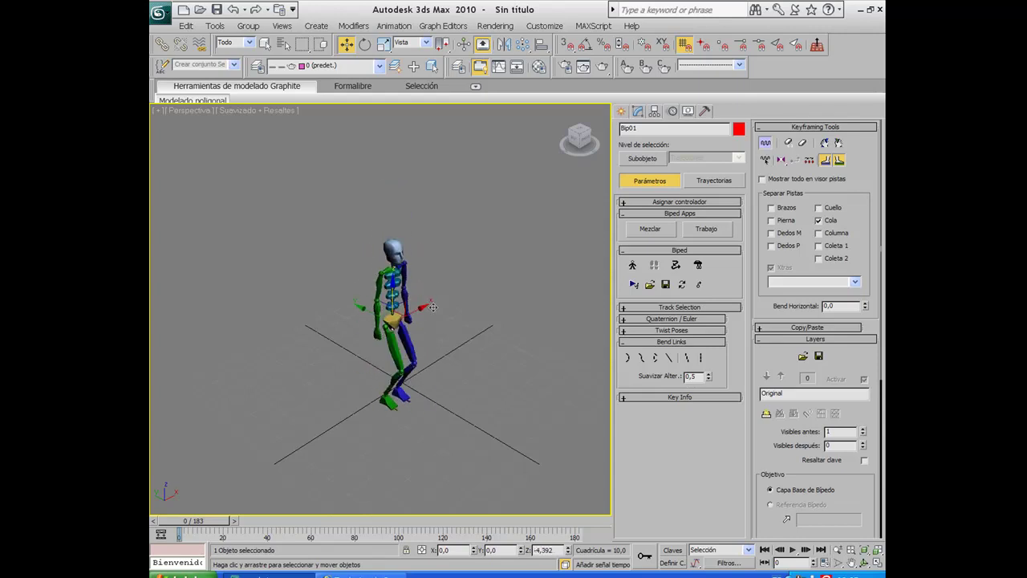
key("q")
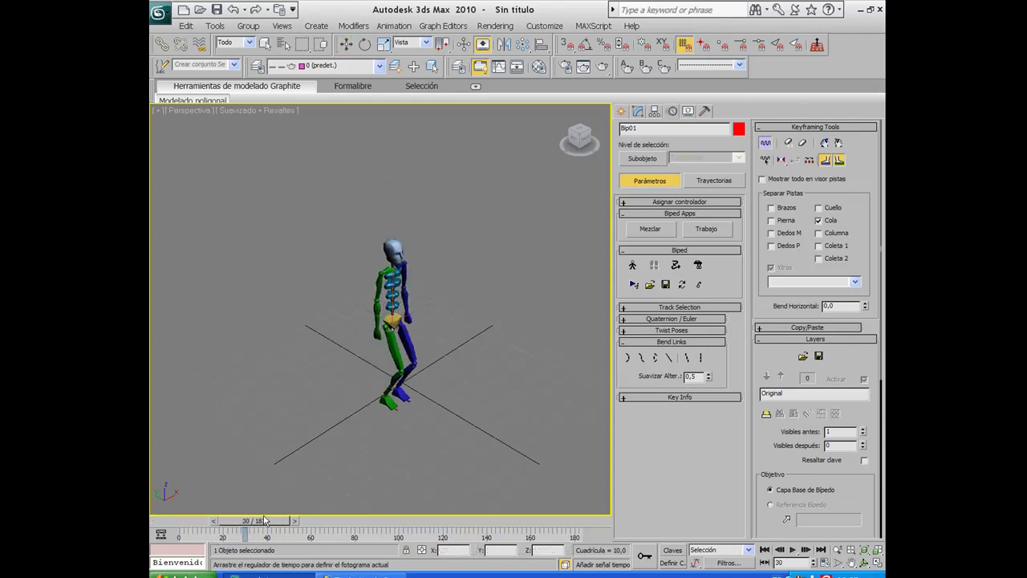
mouse_move(177, 519)
left_mouse_down()
mouse_move(238, 519)
mouse_move(178, 519)
left_mouse_up()
key("w")
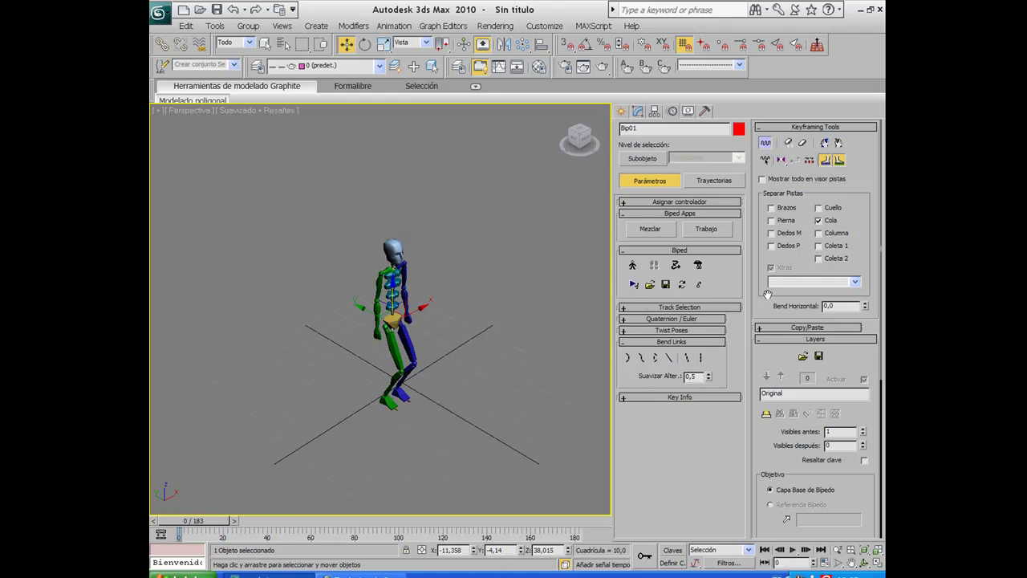
- Reset Bip01 to its standing pose, inspect the right foot, then select all 29 biped parts
left_click(806, 142)
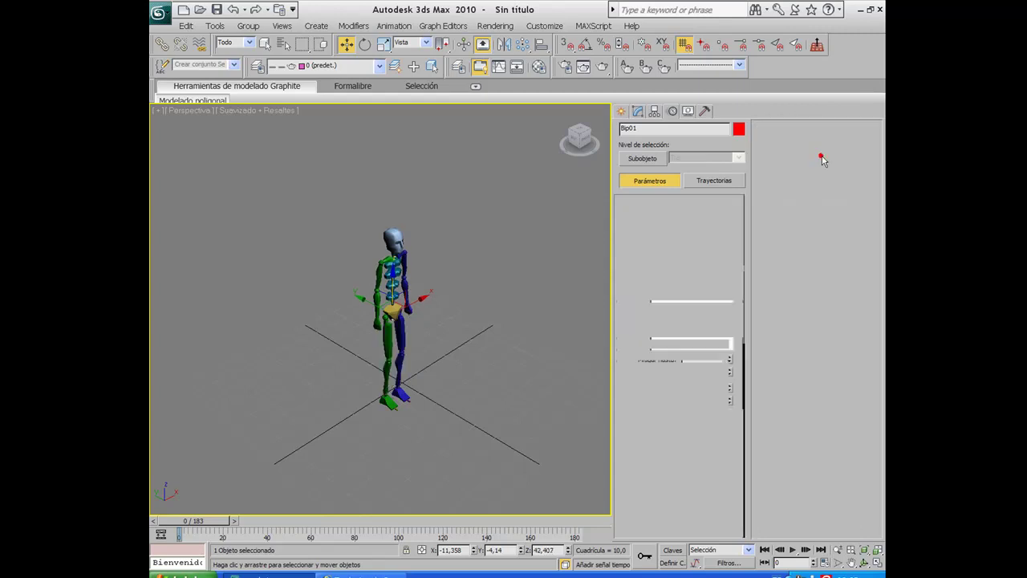
scroll(806, 186, "down", 1)
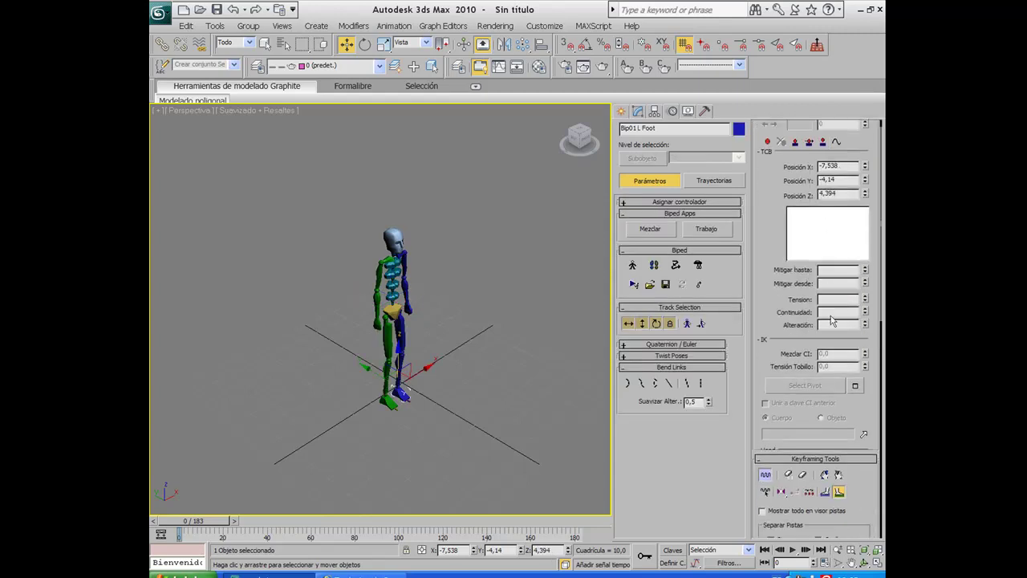
left_click(841, 494)
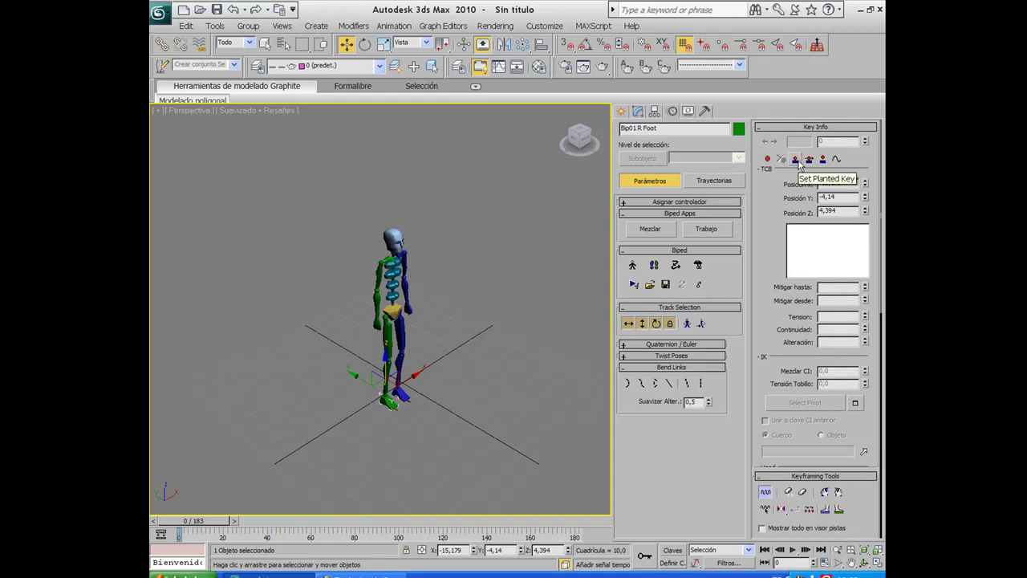
mouse_move(448, 396)
middle_mouse_down()
mouse_move(422, 414)
mouse_move(477, 394)
middle_mouse_up()
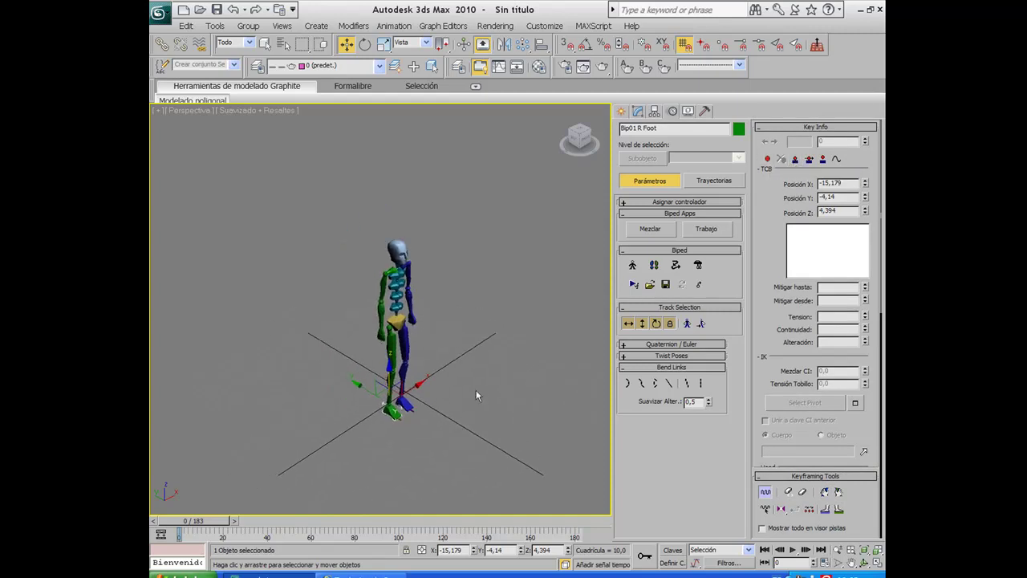
double_click(401, 323)
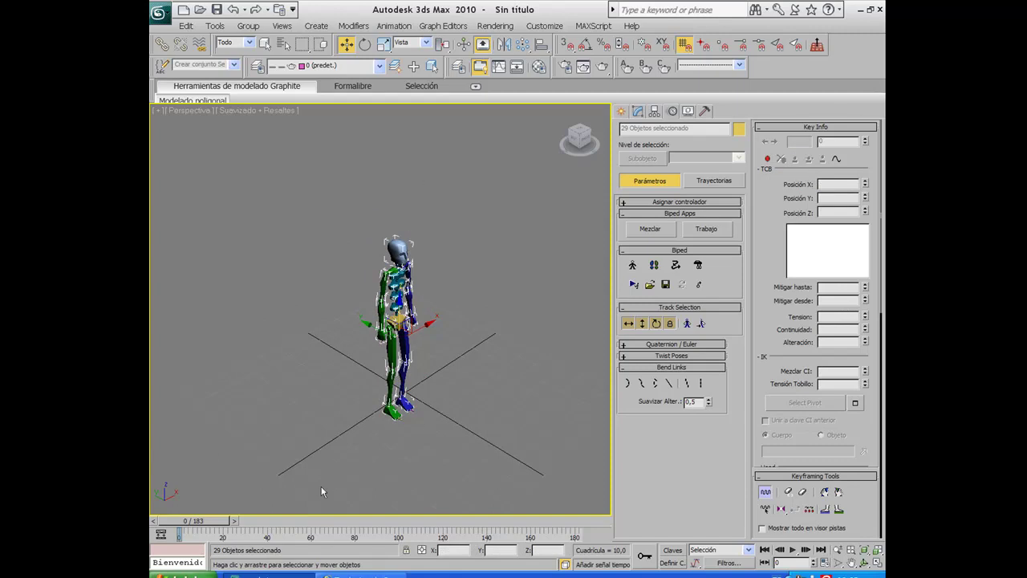
- Key the whole biped's standing pose at frame 0, then raise both hands to chest height
left_click(768, 160)
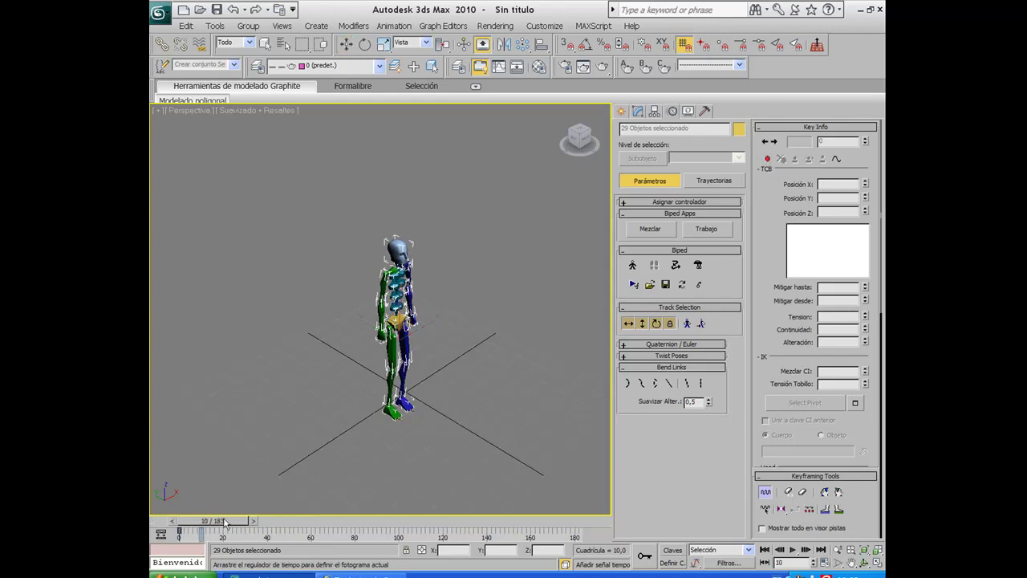
left_click(381, 335)
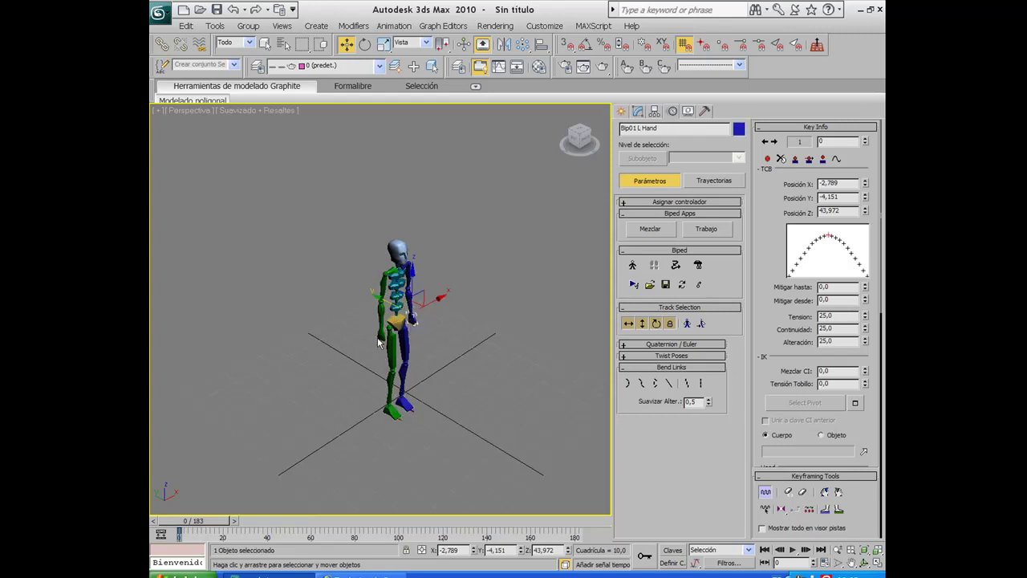
left_click(379, 333)
left_click_drag(380, 331, 423, 293)
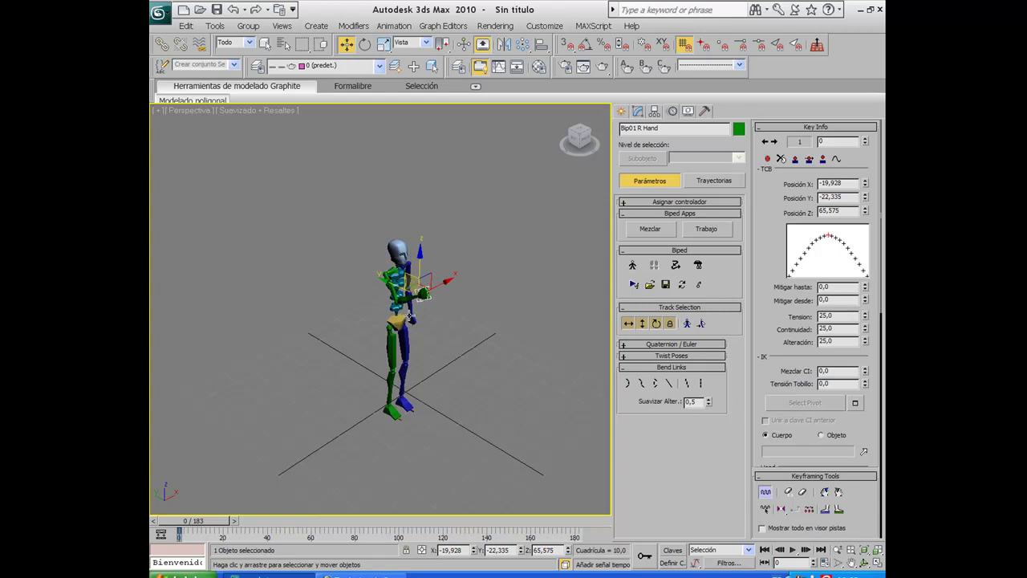
left_click(410, 315)
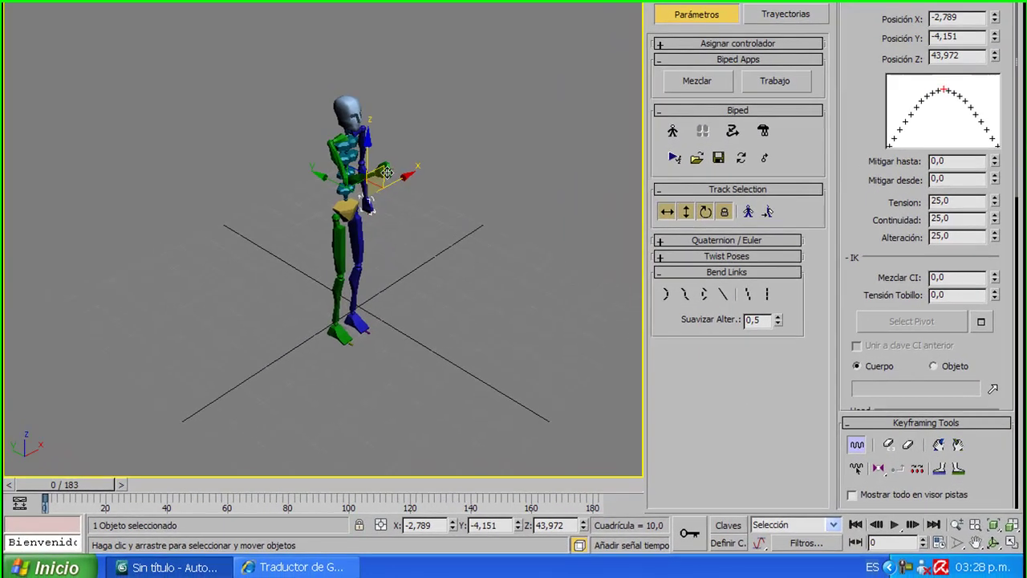
left_click_drag(390, 174, 381, 222)
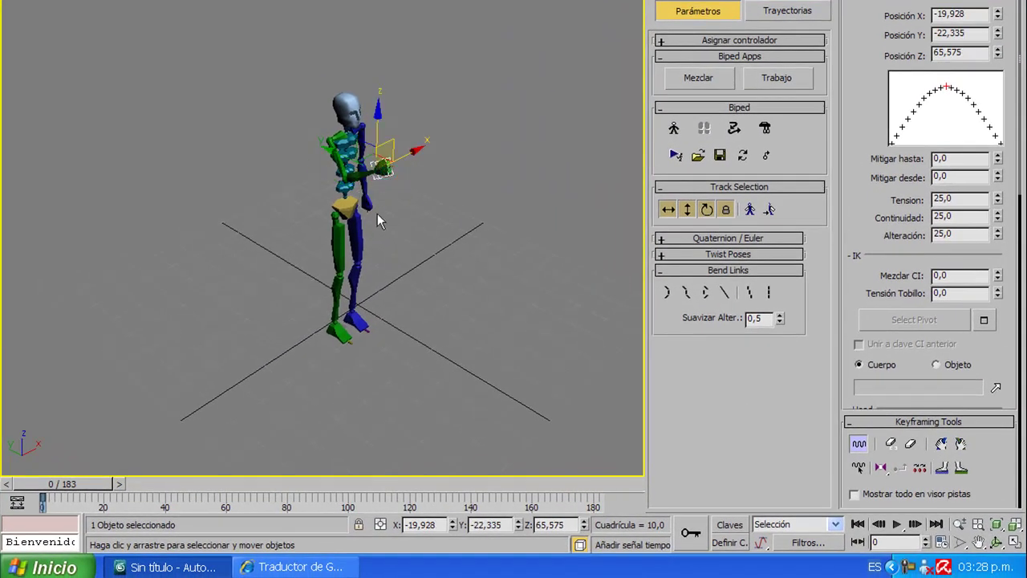
- With Auto Key on, raise Bip01 L Hand beside the head at frame 49 (Z 70,326)
left_click(729, 525)
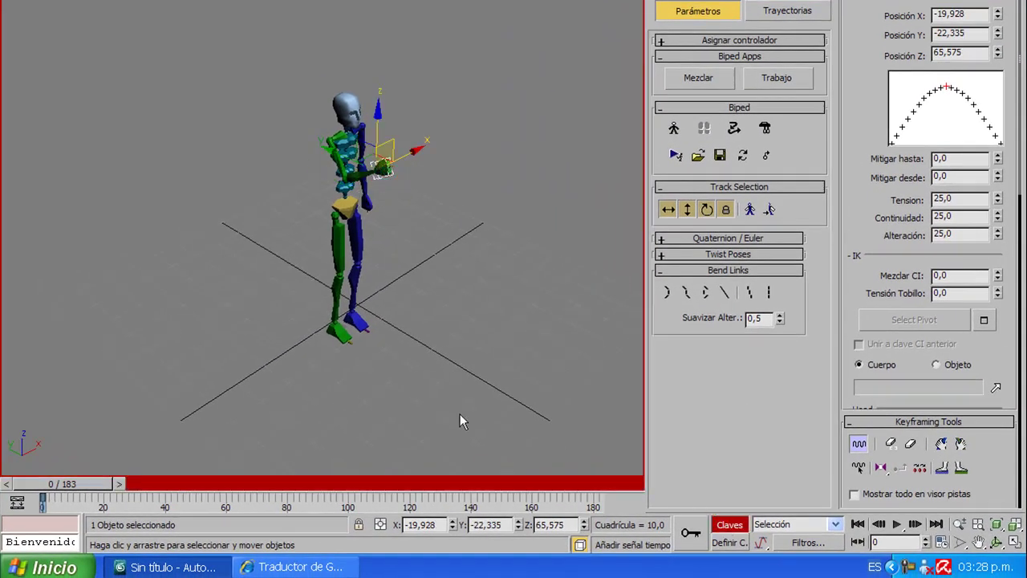
left_click_drag(75, 482, 225, 510)
mouse_move(365, 296)
left_mouse_down()
mouse_move(356, 309)
mouse_move(367, 295)
left_mouse_up()
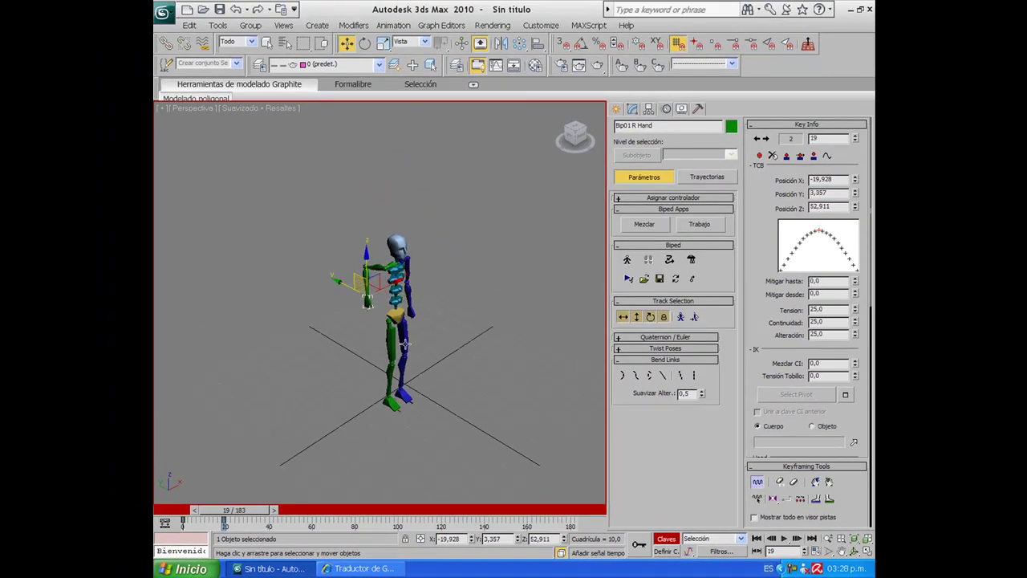
left_click(409, 316)
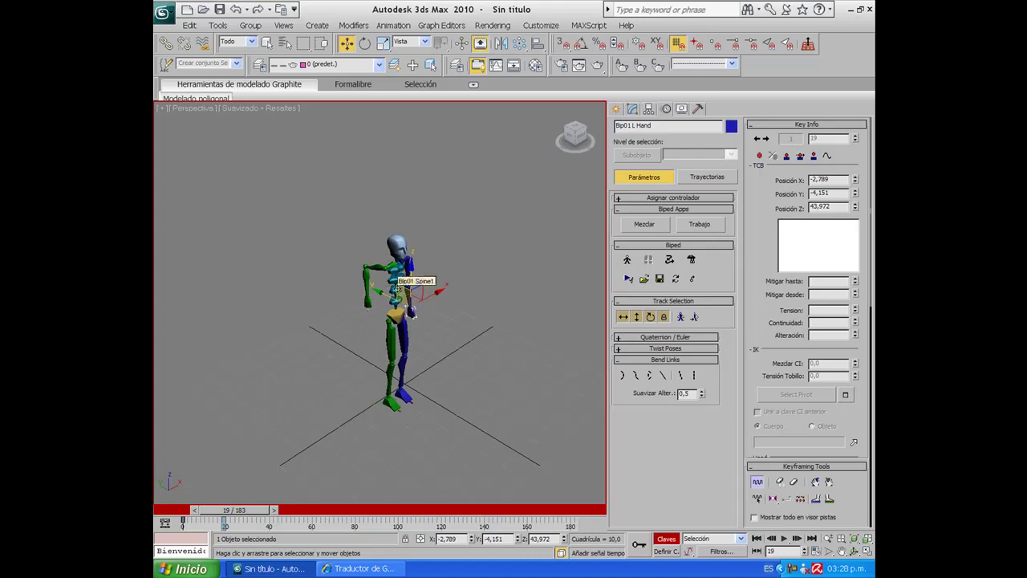
left_click_drag(248, 509, 306, 509)
left_click_drag(403, 290, 443, 256)
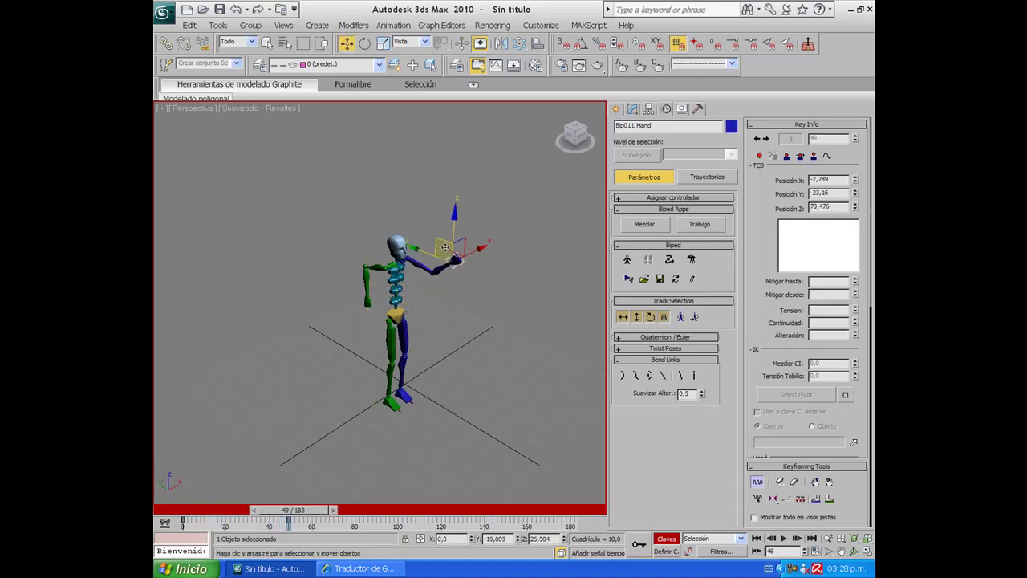
left_click(367, 303)
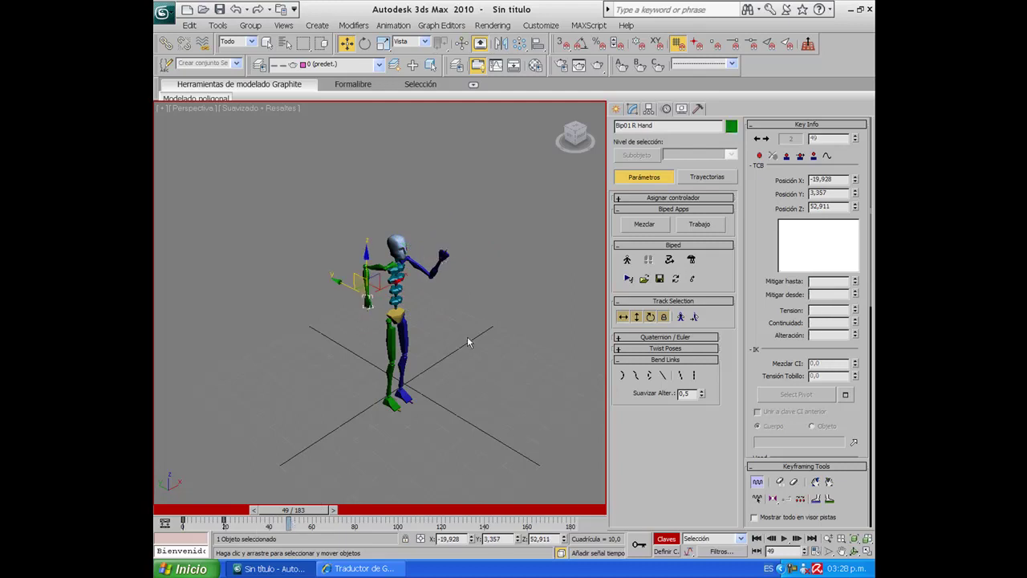
left_click(446, 252)
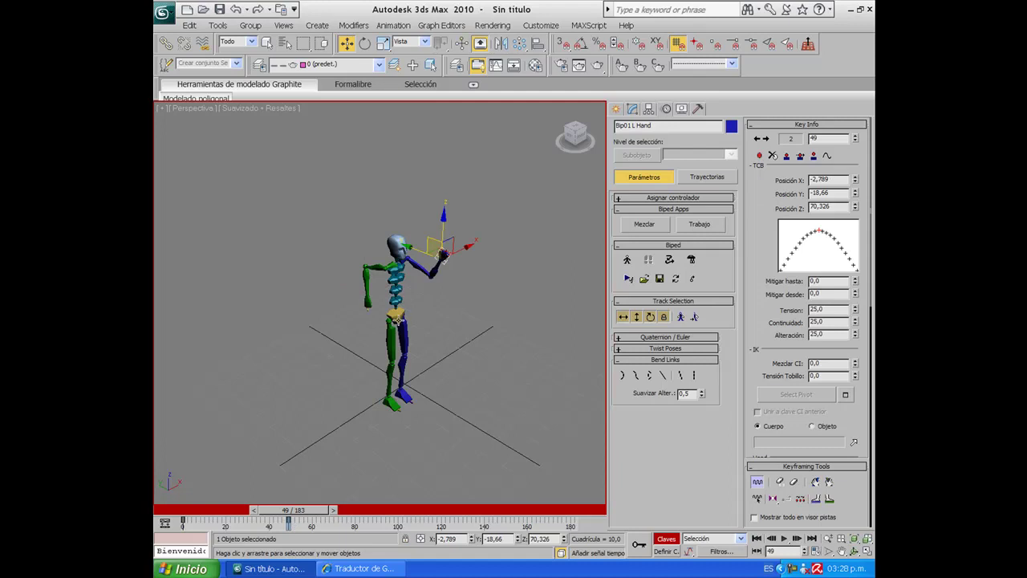
left_click(398, 344)
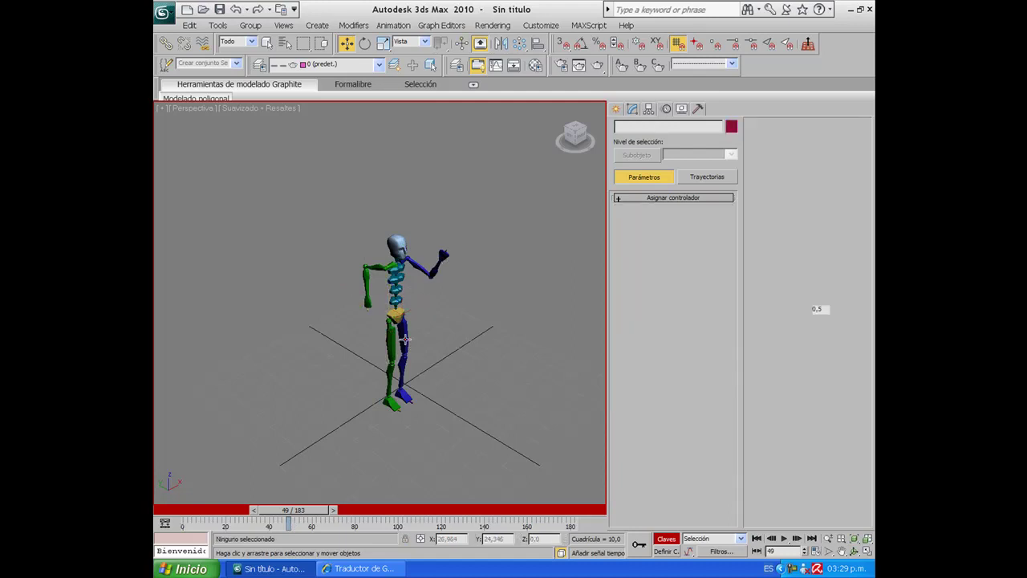
- Give Bip01 R Foot a planted key at frame 49
left_click(397, 319)
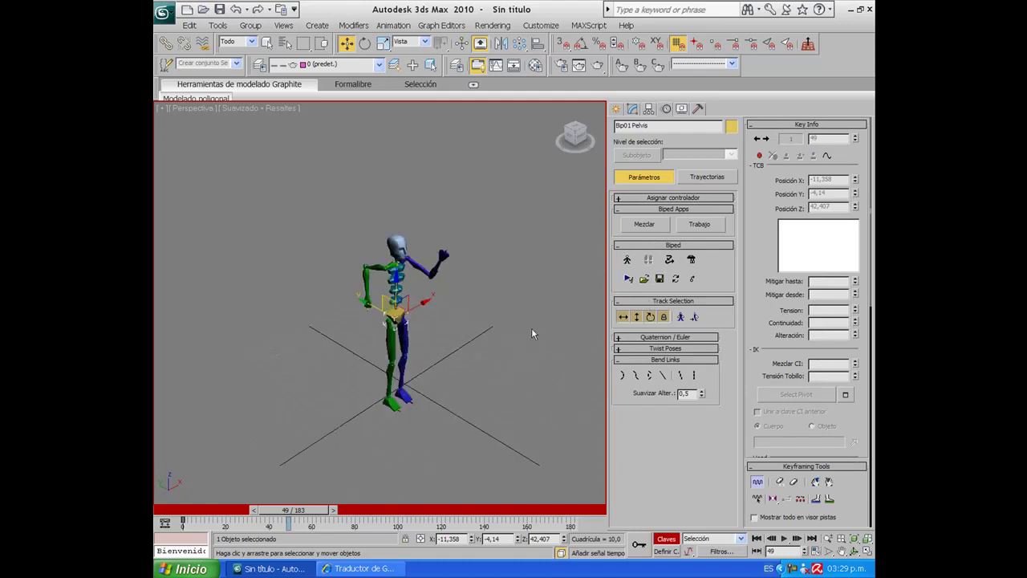
left_click(392, 401)
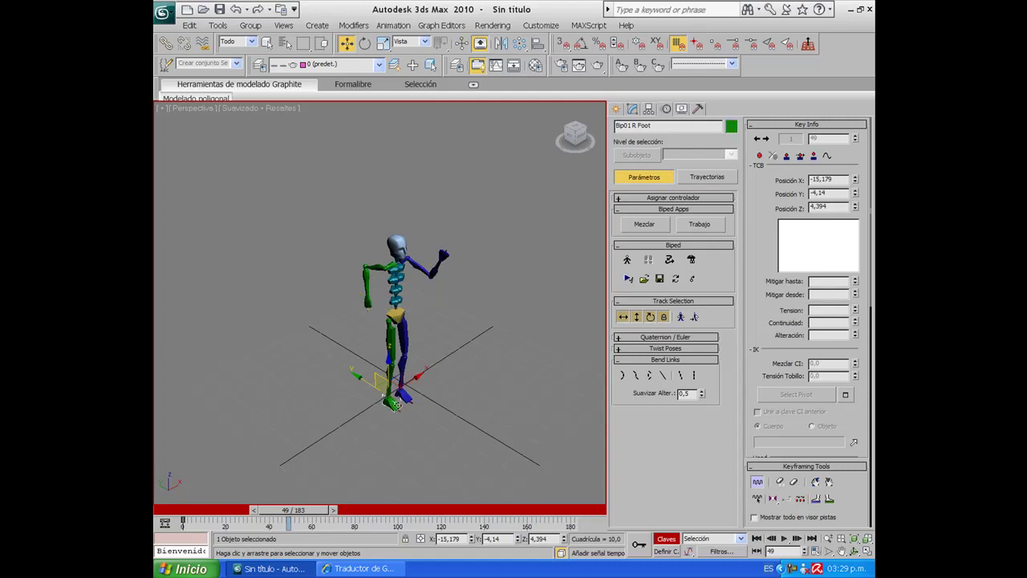
left_click(785, 157)
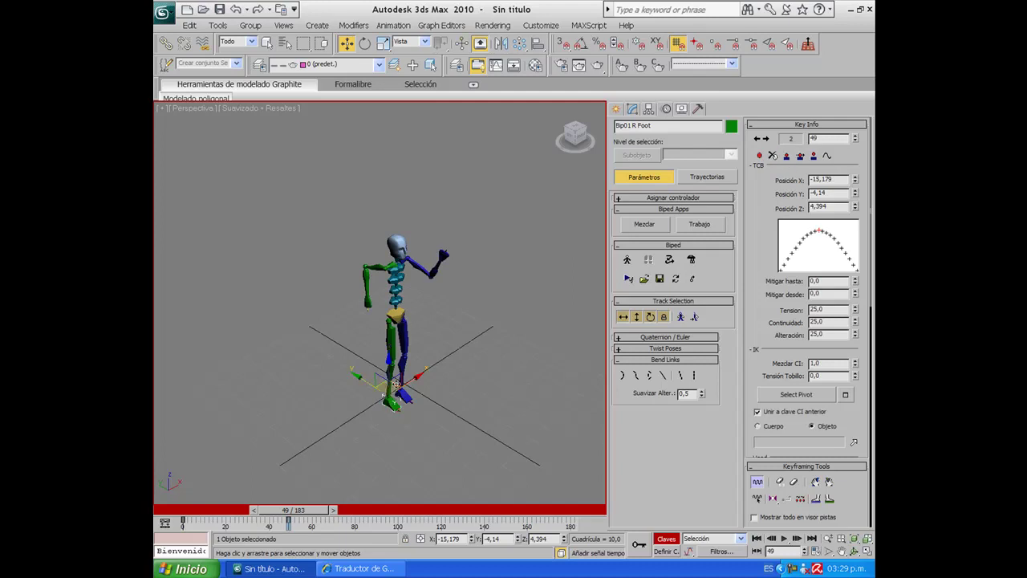
- Try raising the right hand beside the head, then cancel the move
left_click(367, 299)
mouse_move(365, 296)
left_mouse_down()
mouse_move(447, 213)
mouse_move(403, 187)
left_mouse_up()
right_click(403, 189)
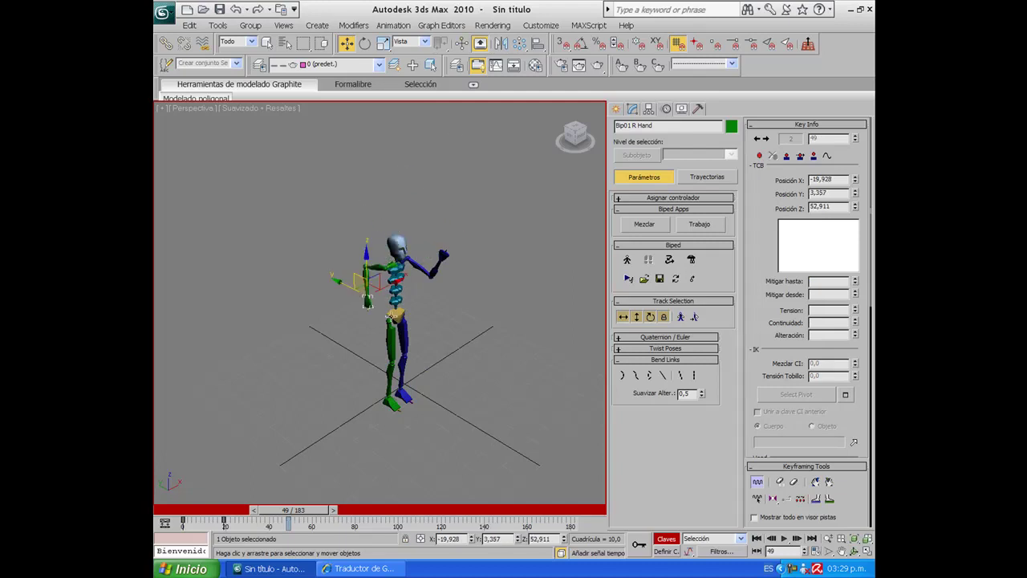
left_click_drag(391, 315, 392, 316)
- Lower Bip01 COM into a crouch and raise the left hand into a keyed pose at frame 50
left_click(395, 317)
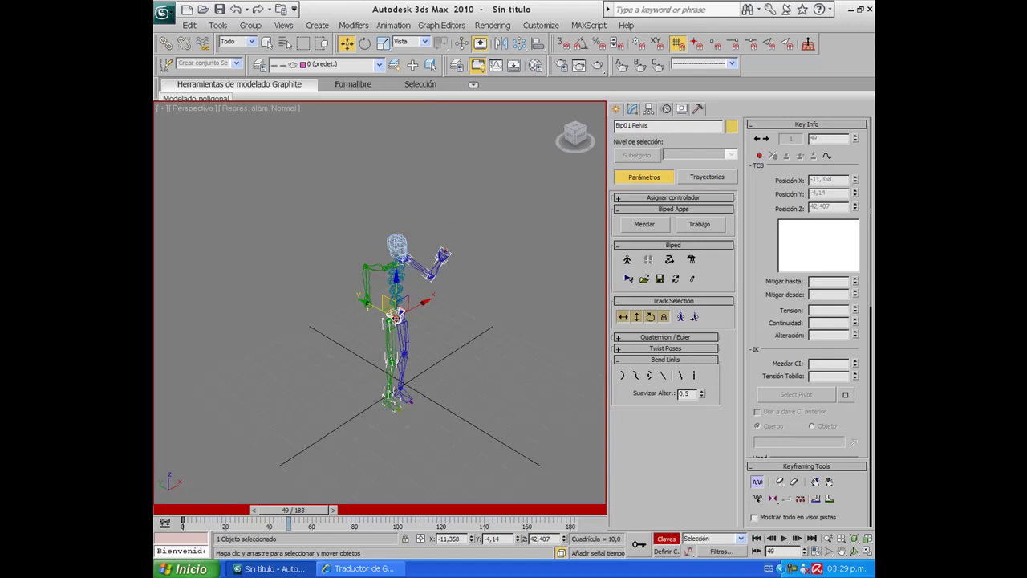
left_click(394, 316)
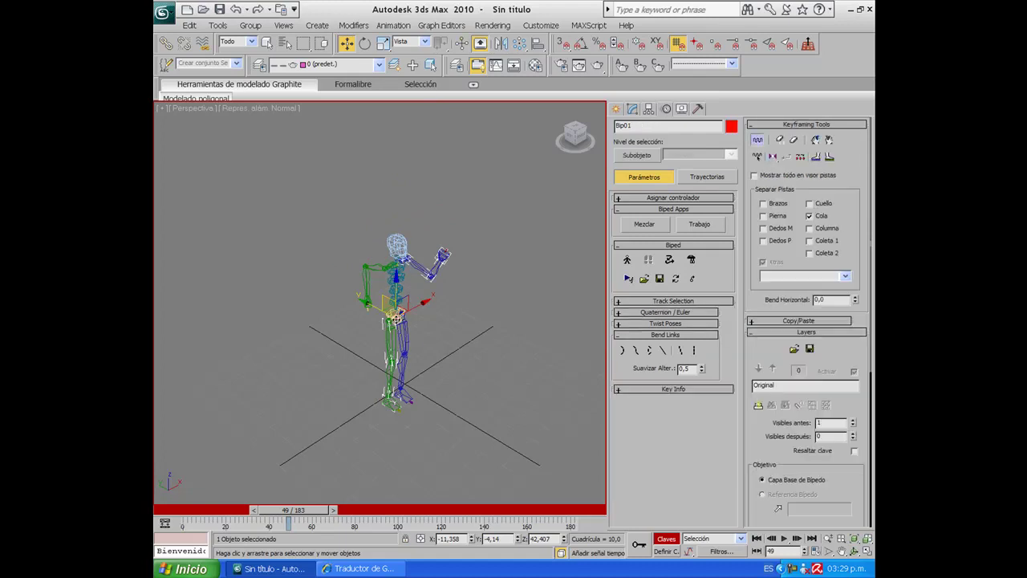
mouse_move(395, 275)
left_mouse_down()
mouse_move(418, 299)
mouse_move(410, 307)
left_mouse_up()
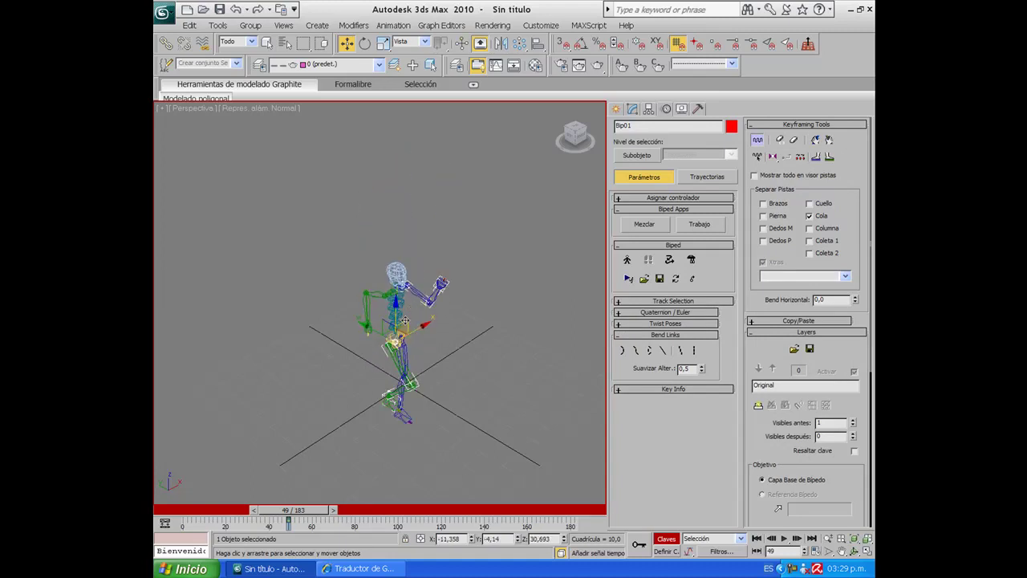
mouse_move(287, 510)
left_mouse_down()
mouse_move(160, 518)
mouse_move(293, 523)
left_mouse_up()
key("w")
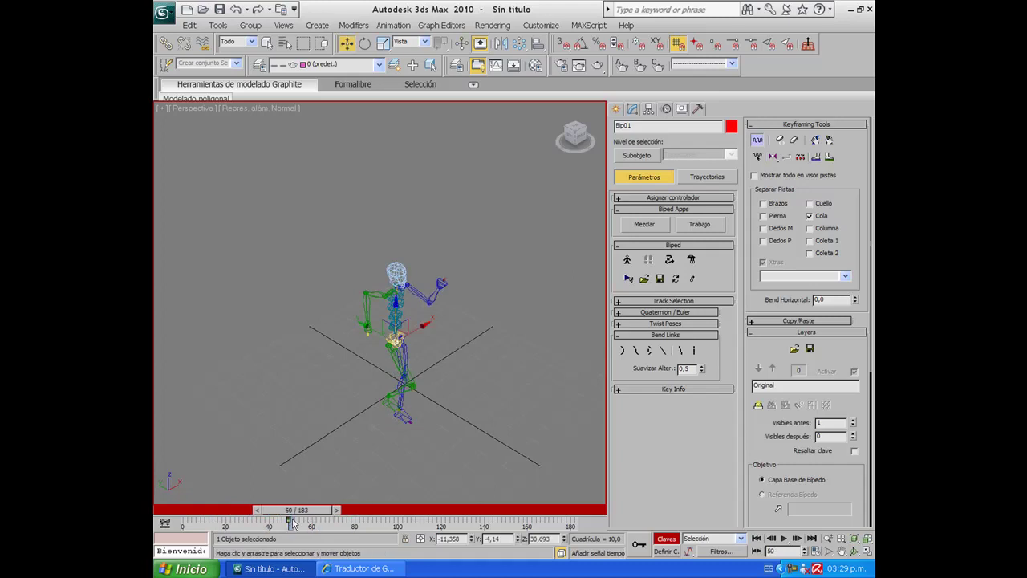
left_click(442, 285)
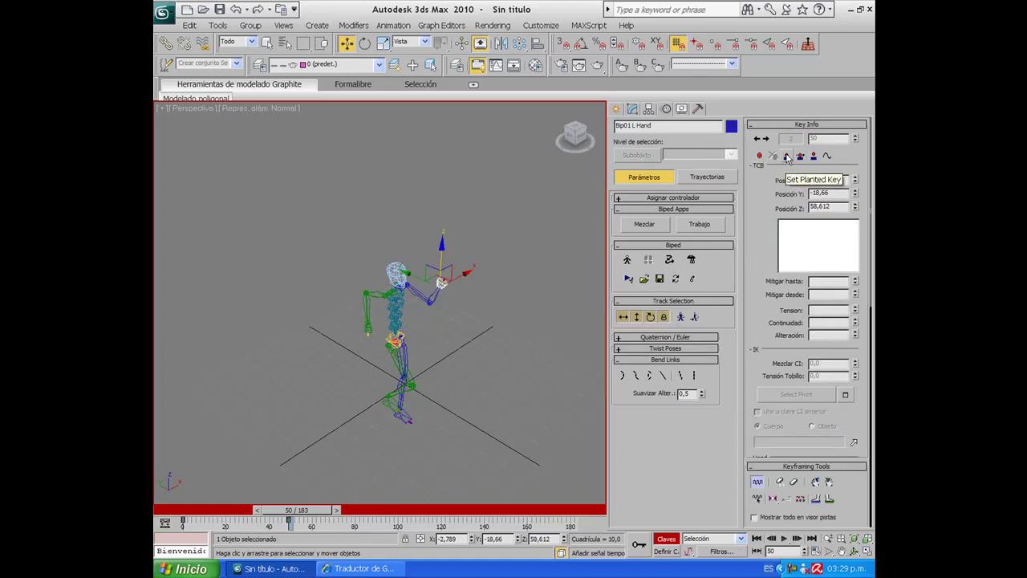
mouse_move(429, 267)
left_mouse_down()
mouse_move(420, 287)
mouse_move(431, 258)
left_mouse_up()
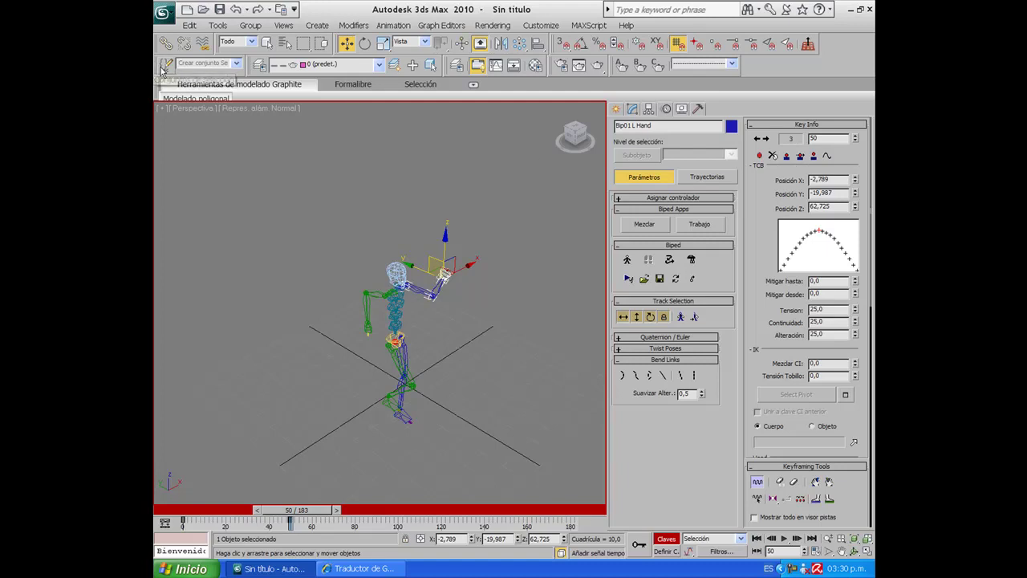
- Start opening a scene file from the File menu, then cancel it
left_click(163, 11)
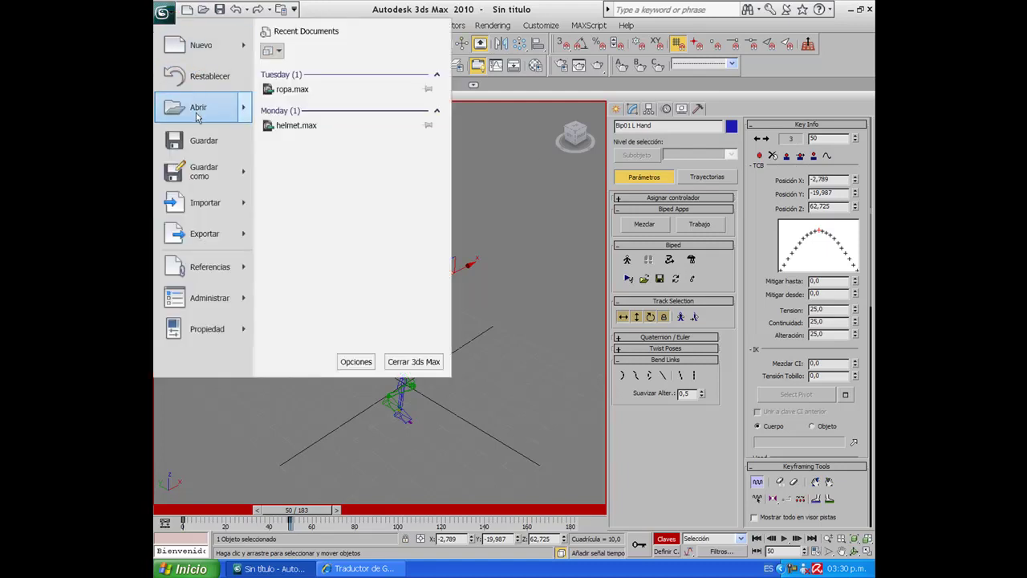
left_click(198, 106)
left_click(518, 327)
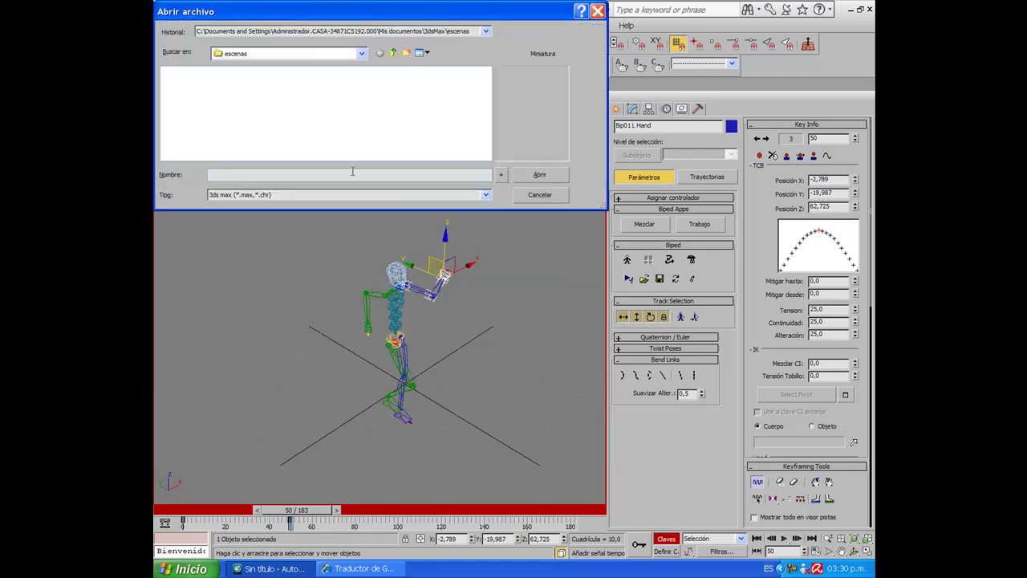
left_click(528, 198)
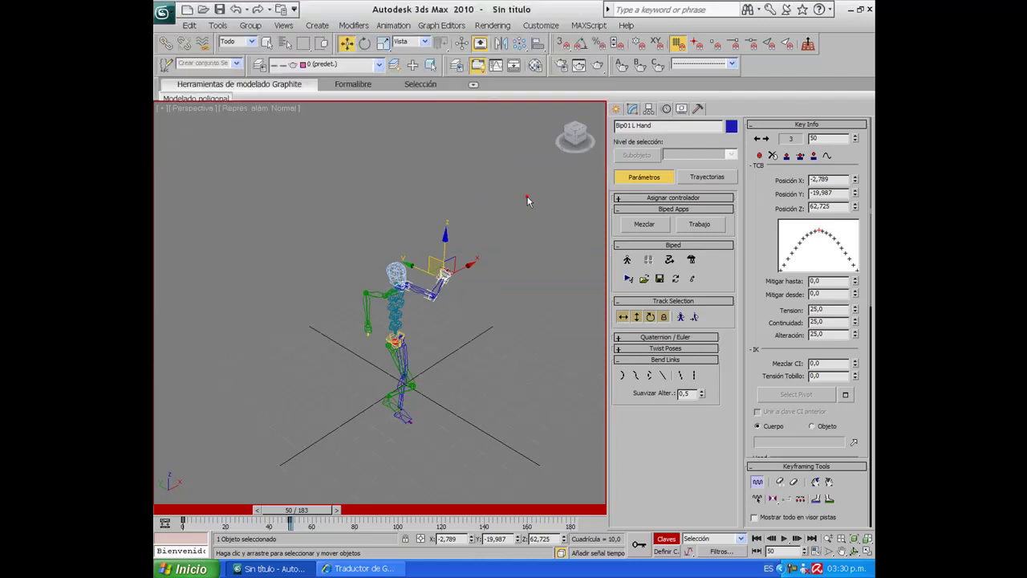
mouse_move(460, 311)
middle_mouse_down()
mouse_move(524, 198)
mouse_move(504, 193)
middle_mouse_up()
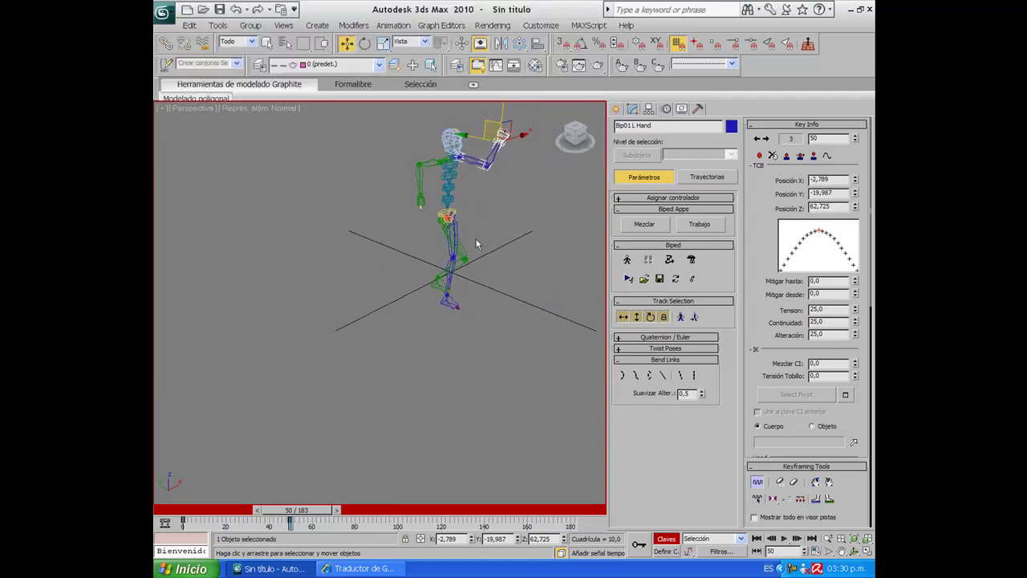
- Zoom in on Bip01 R Foot and rotate it with Select and Rotate in Local coordinates
left_click_drag(569, 133, 480, 311)
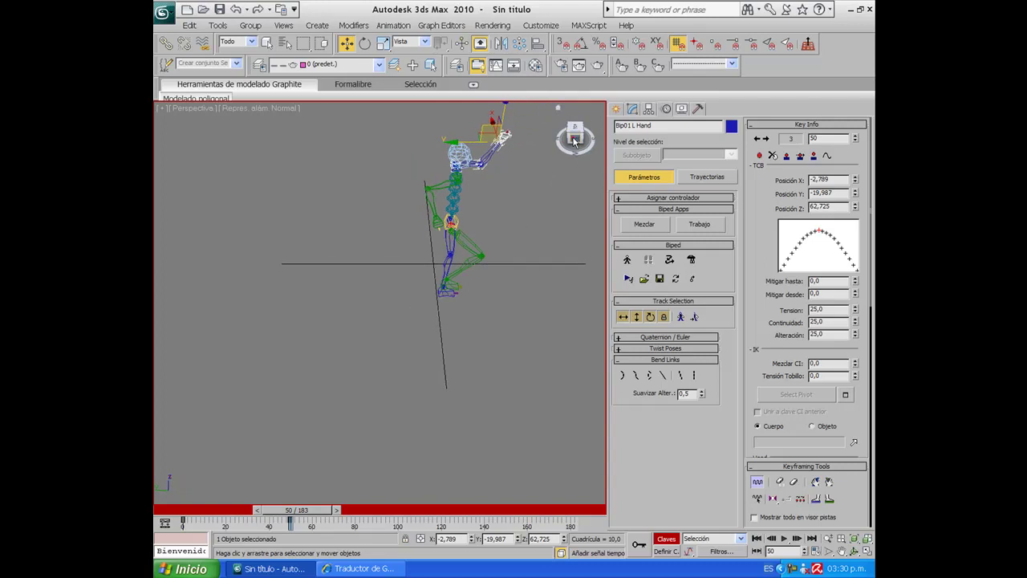
left_click(464, 307)
mouse_move(464, 307)
middle_mouse_down("alt")
mouse_move(436, 270)
mouse_move(470, 293)
mouse_move(443, 344)
mouse_move(434, 313)
middle_mouse_up("alt")
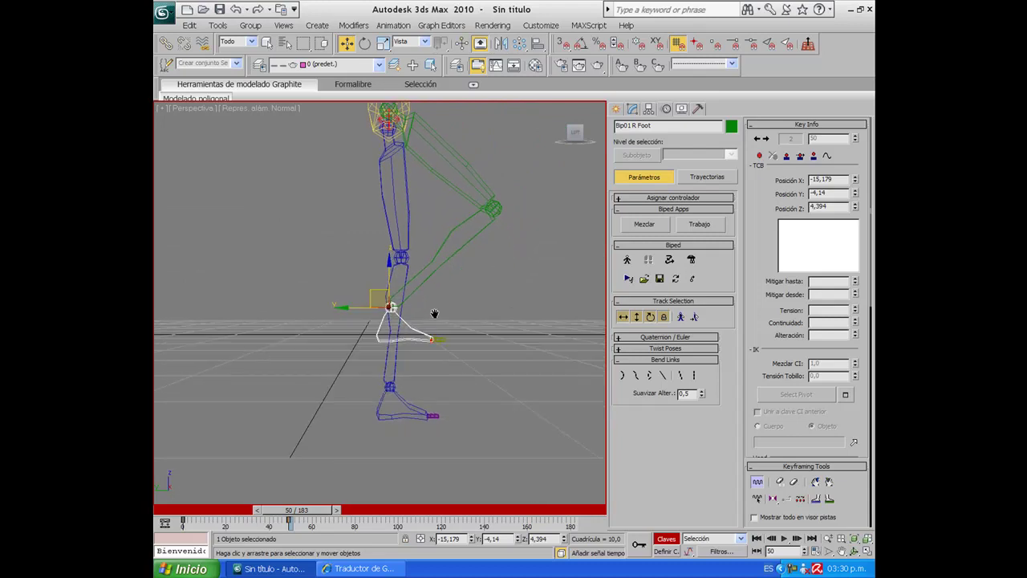
scroll(434, 334, "up", 2)
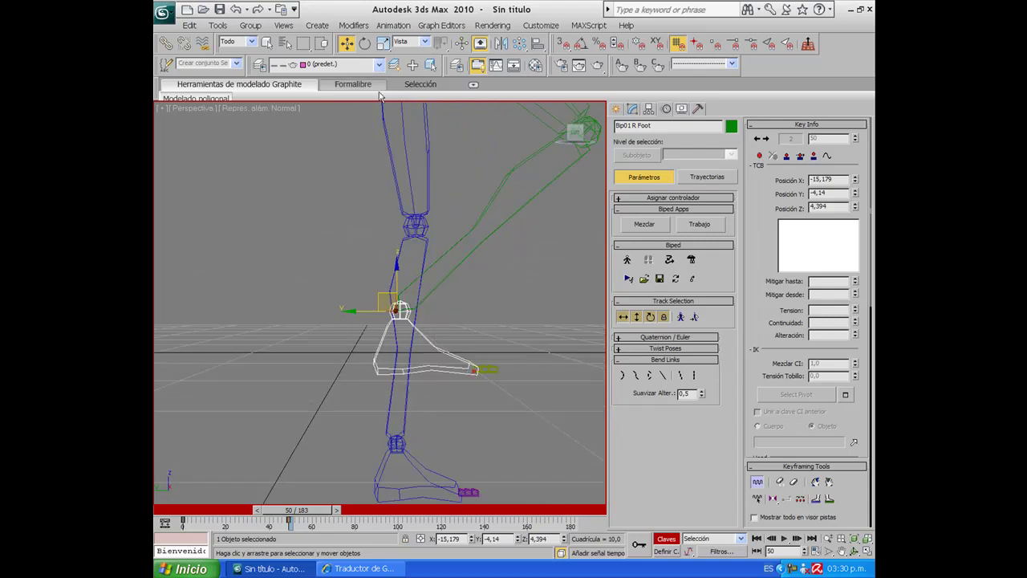
left_click(365, 42)
mouse_move(423, 275)
left_mouse_down()
mouse_move(362, 299)
mouse_move(423, 312)
mouse_move(386, 319)
left_mouse_up()
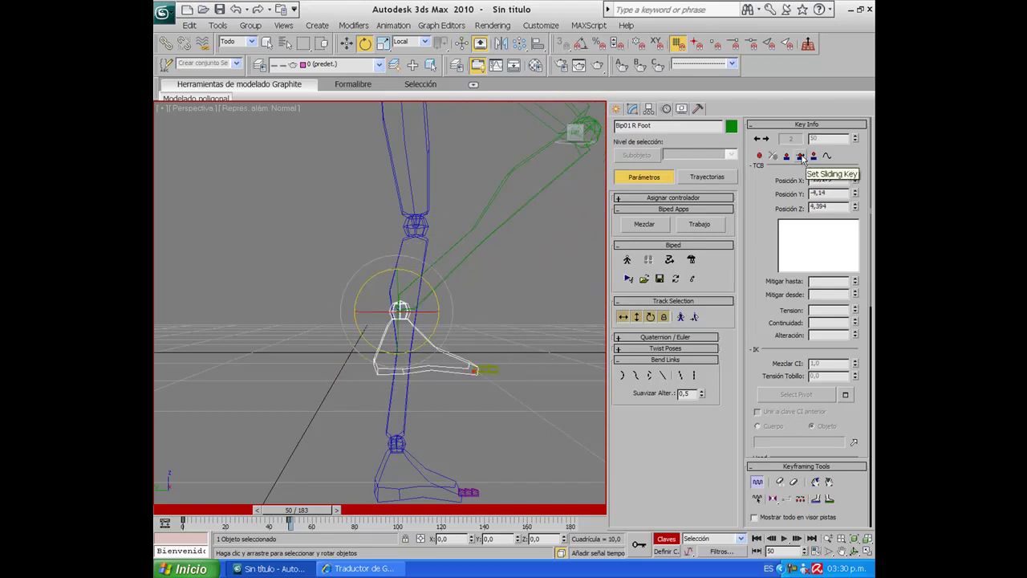
- Collapse the TCB, Keyframing Tools, Layers and Motion Capture rollouts and expand Key Info's IK section
left_click(755, 350)
left_click(759, 167)
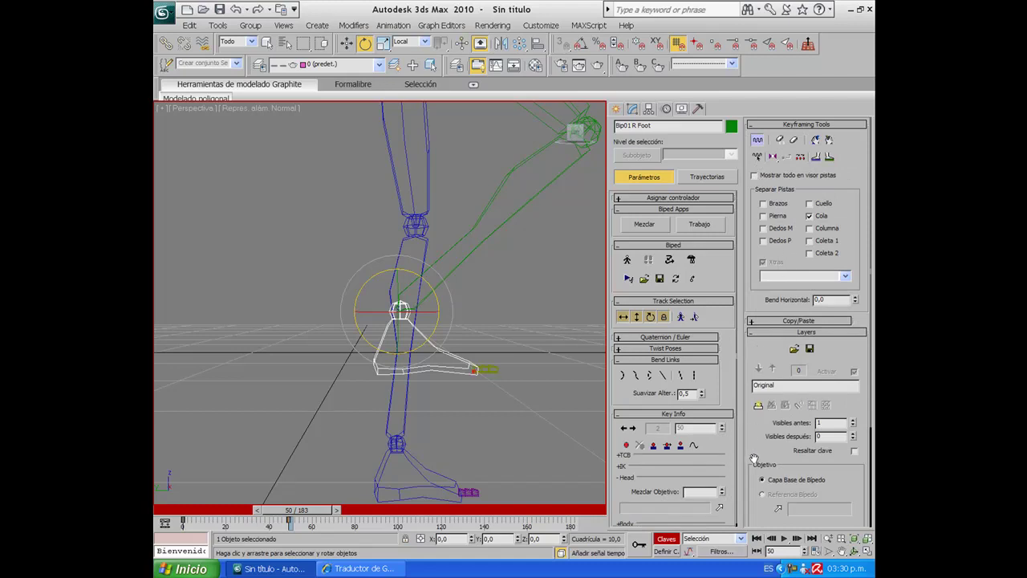
scroll(715, 463, "down", 1)
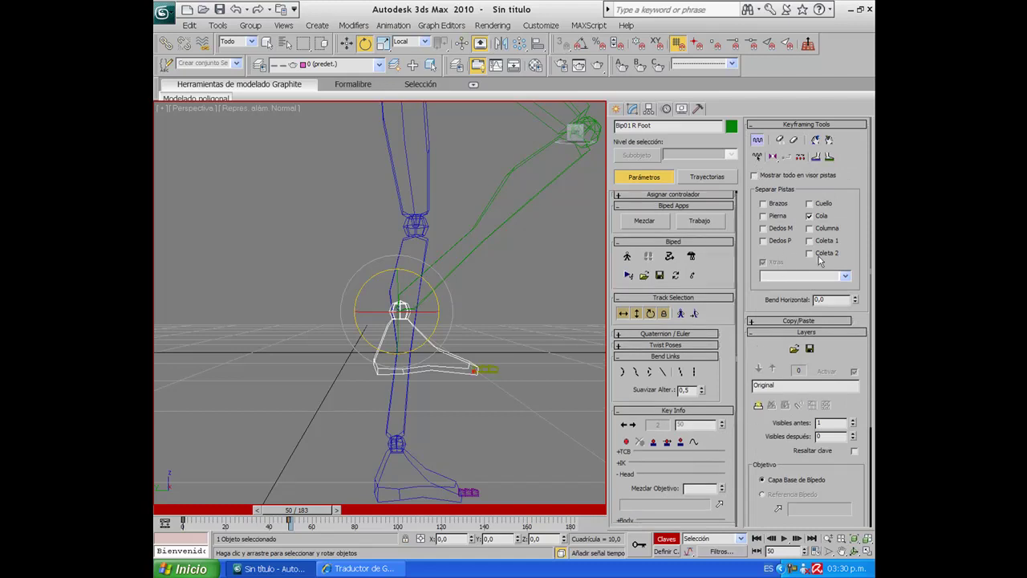
left_click(801, 125)
left_click(801, 125)
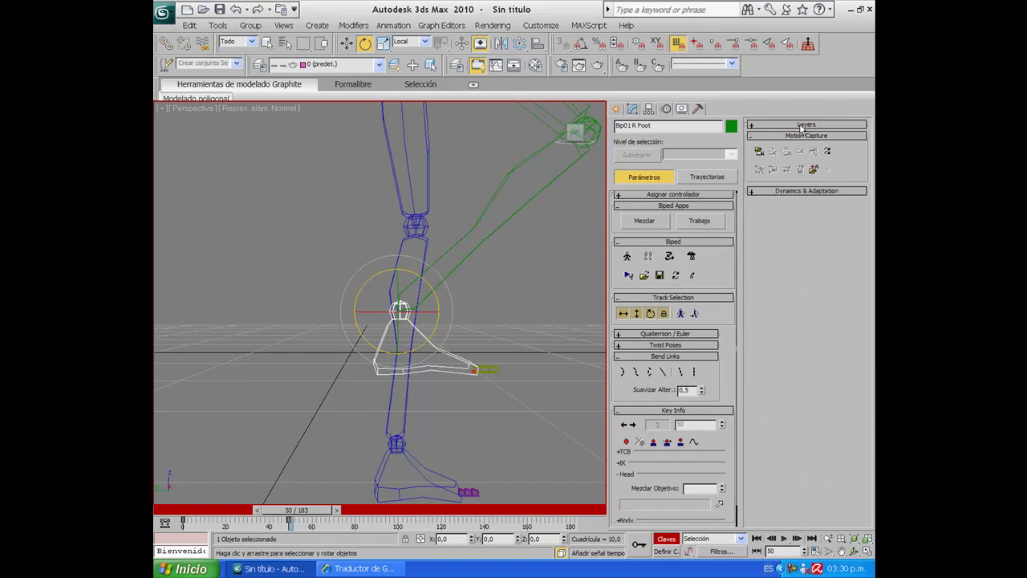
left_click(796, 135)
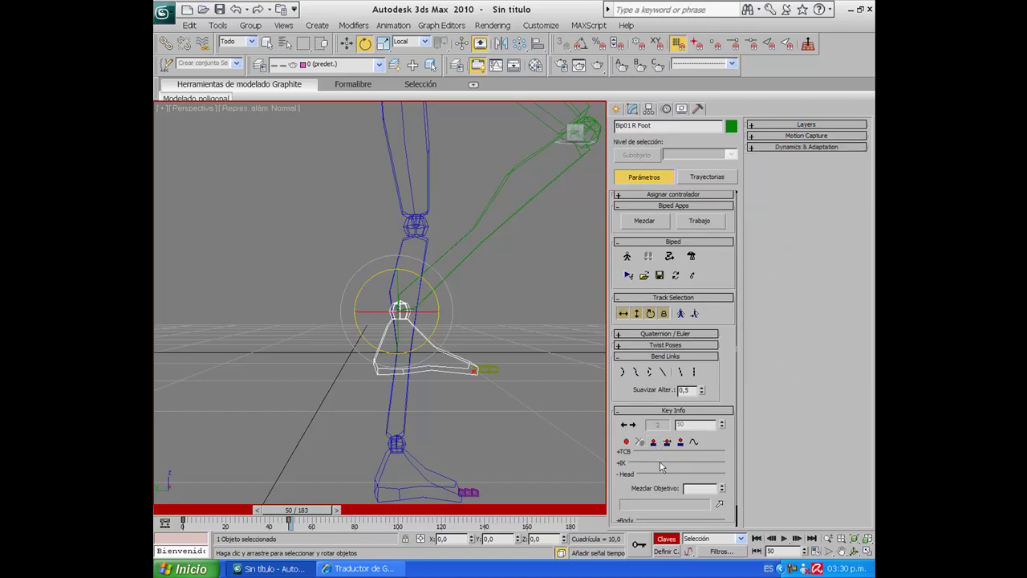
left_click(622, 463)
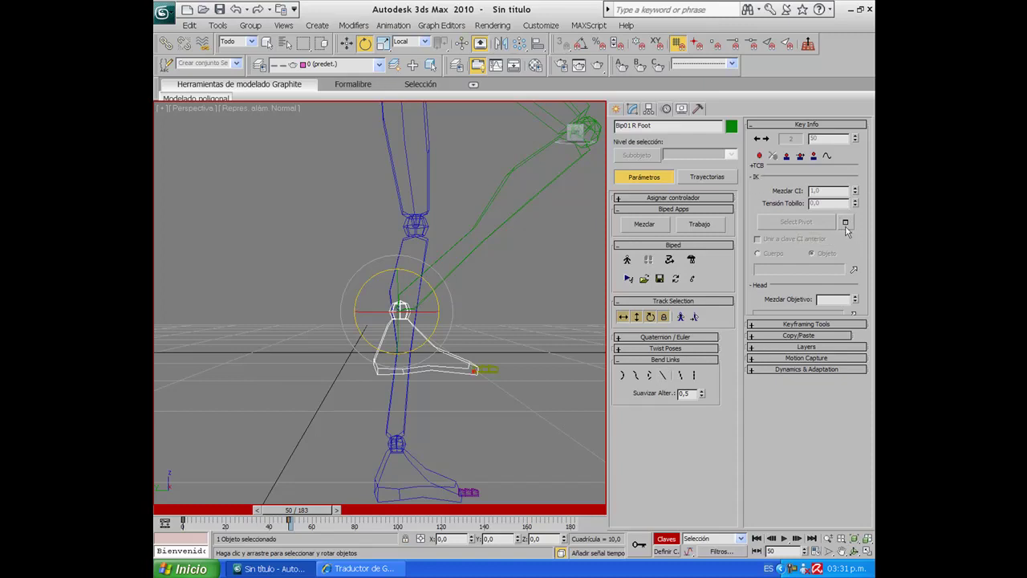
- Key the right foot at frame 50 with IK Blend 1,0 in object space
left_click(845, 223)
left_click(858, 194)
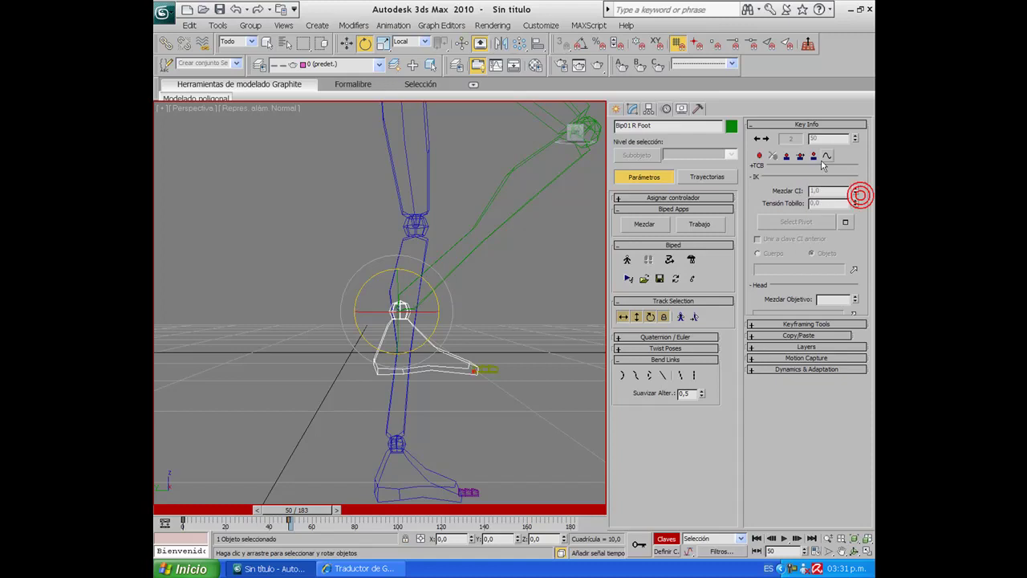
left_click(800, 157)
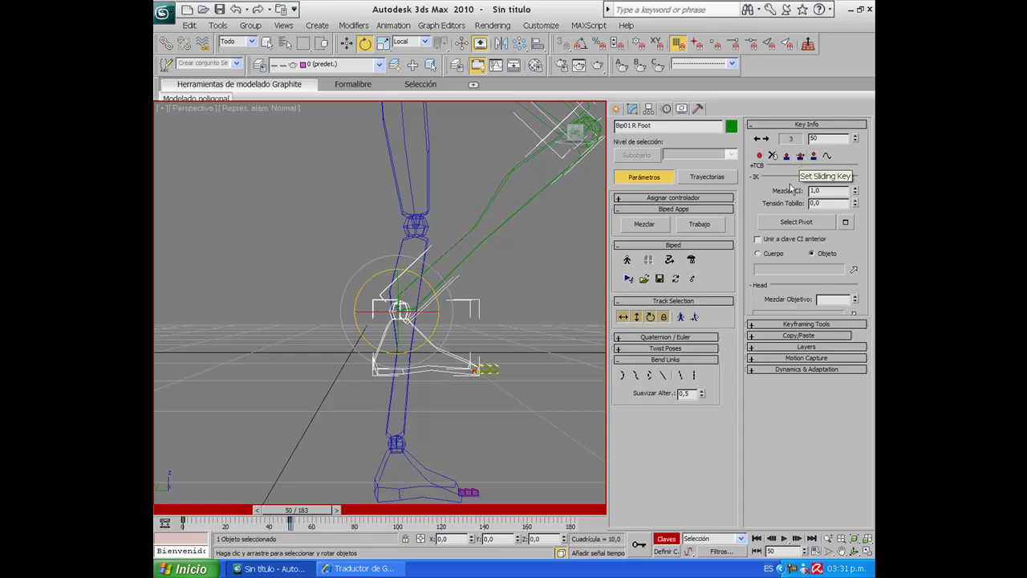
- Move the right foot's pivot to the heel using the Right Foot pivot picker
left_click(820, 228)
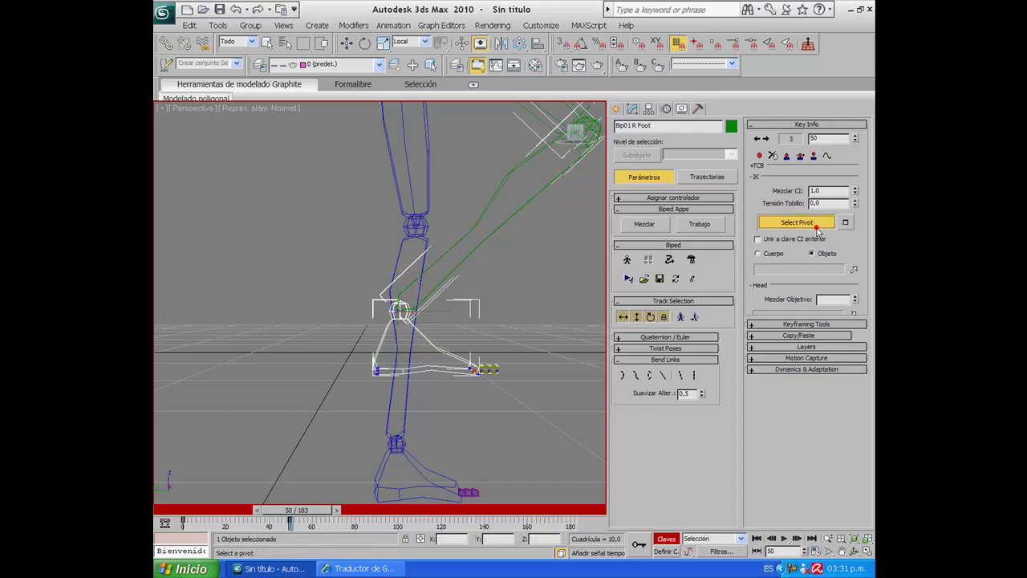
left_click(846, 223)
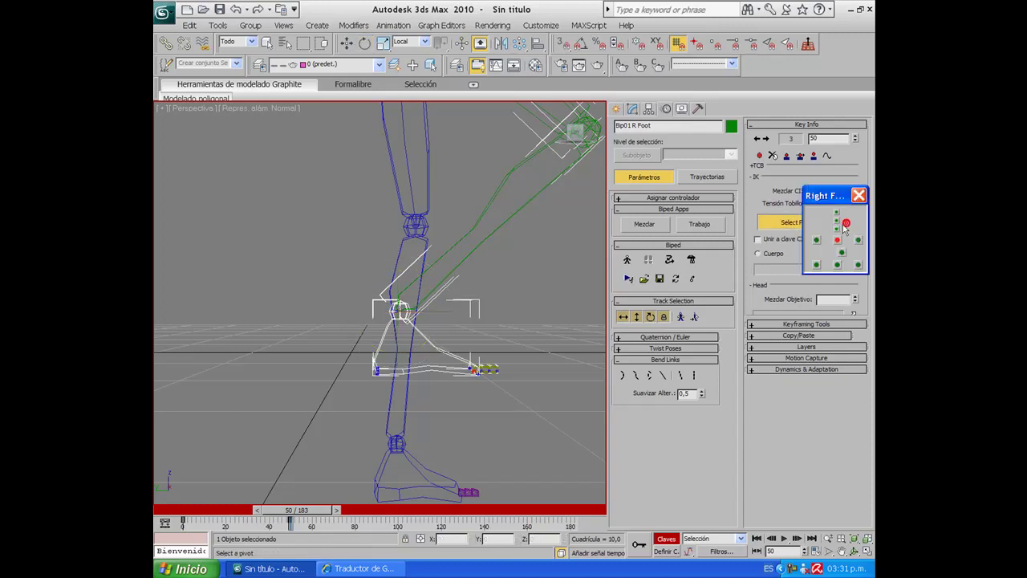
left_click(817, 265)
left_click(837, 240)
left_click(859, 195)
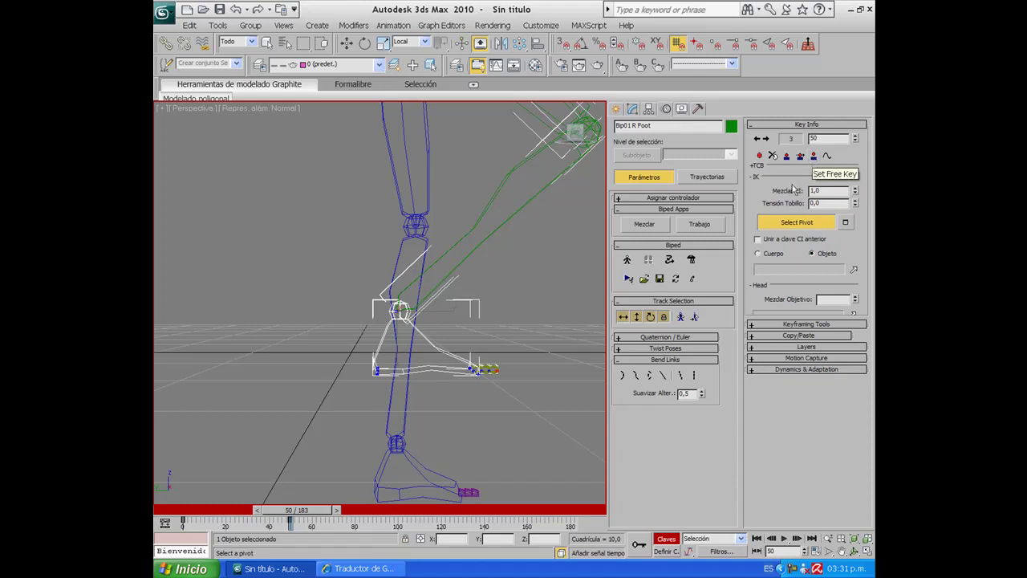
- Test-rotate the foot around its heel pivot, then cancel the rotation
left_click(843, 223)
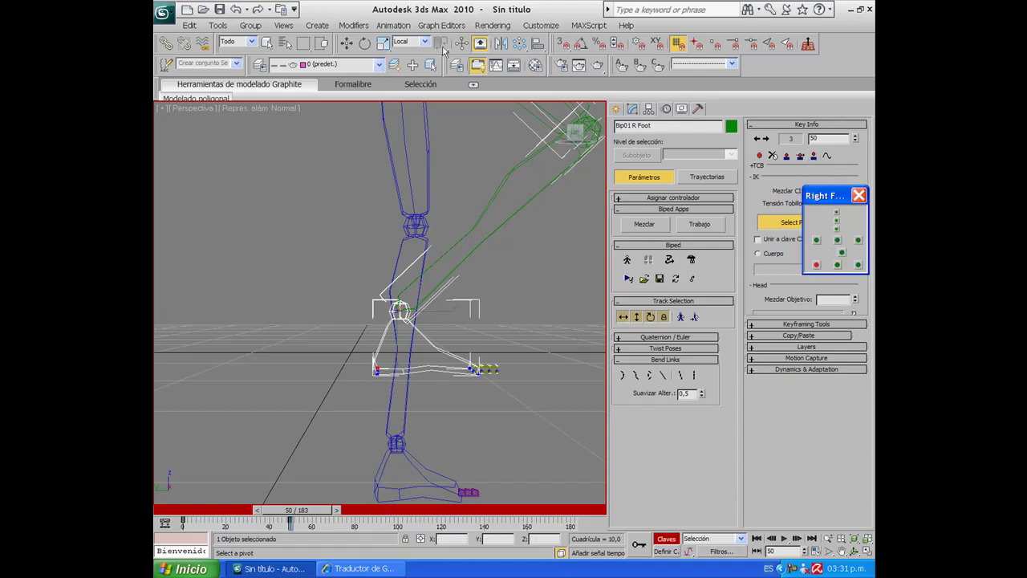
left_click(365, 41)
left_click_drag(432, 292, 471, 308)
right_click(471, 308)
left_click(858, 195)
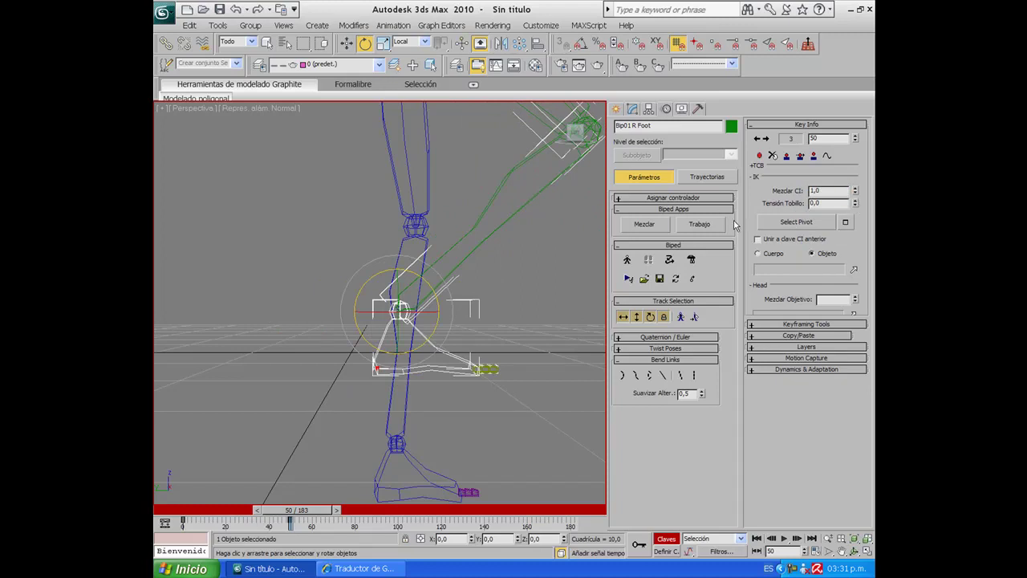
- Make the right foot's frame-50 key a free key (IK Blend 0,0, body space) and re-key it
left_click(813, 158)
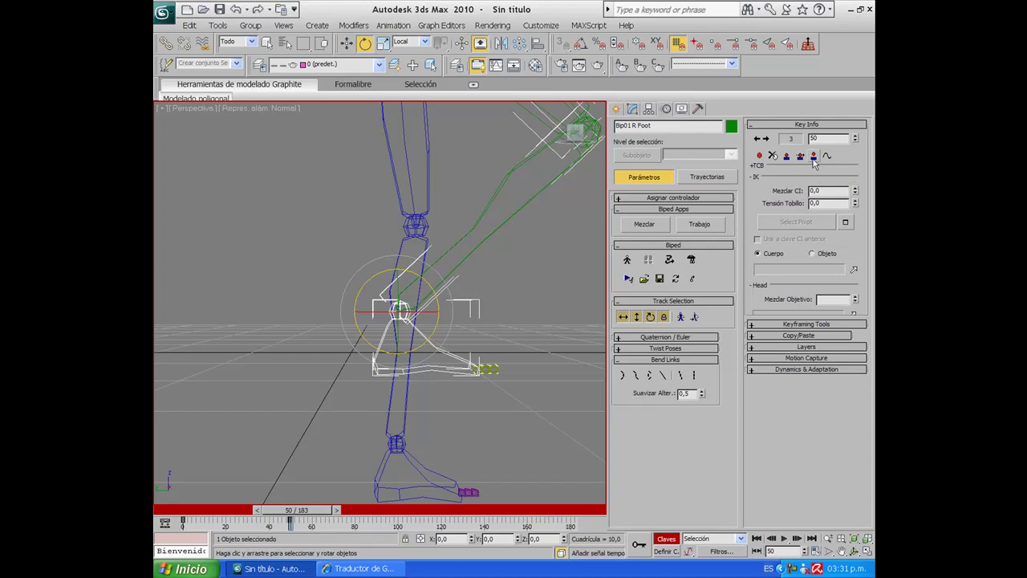
mouse_move(405, 274)
left_mouse_down()
mouse_move(495, 279)
mouse_move(422, 308)
left_mouse_up()
left_click(756, 176)
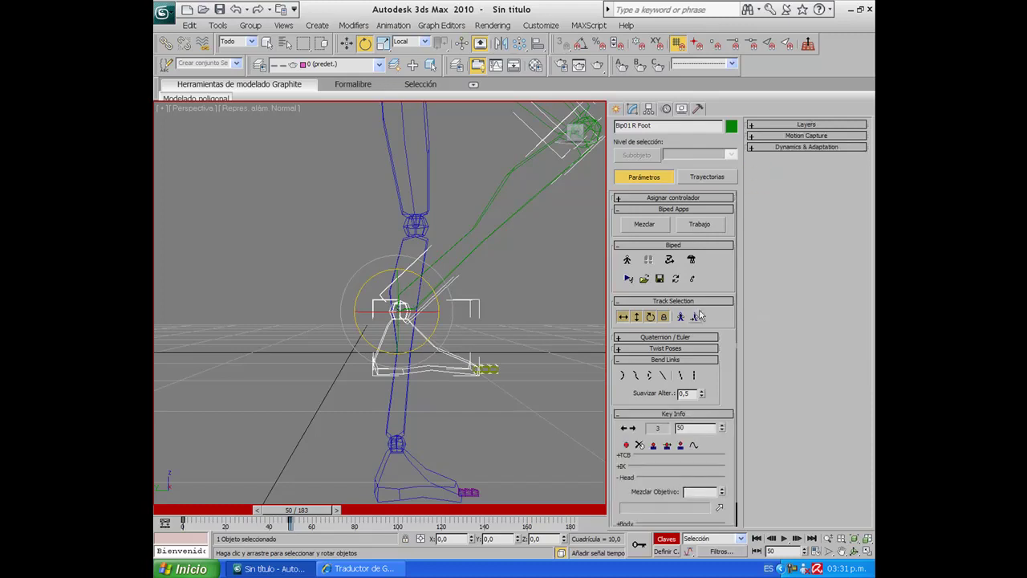
left_click(627, 447)
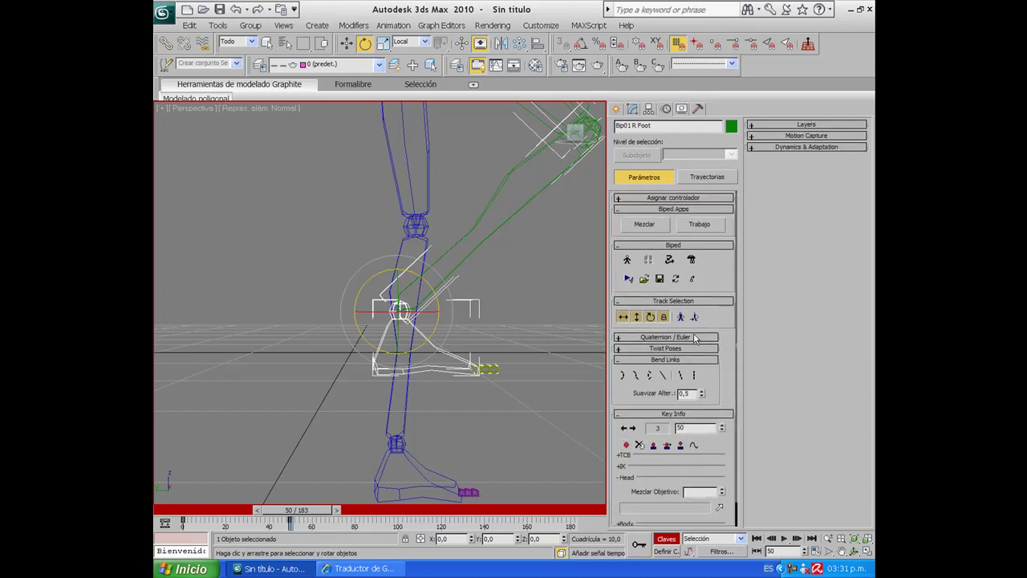
- Collapse the Track Selection rollout and re-expand the Biped rollout
left_click(697, 246)
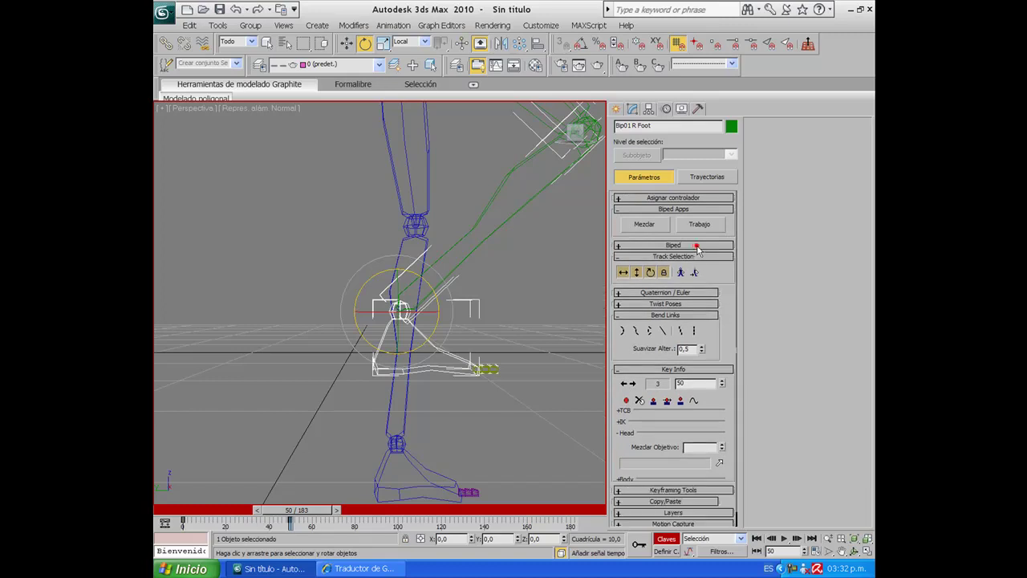
left_click(694, 255)
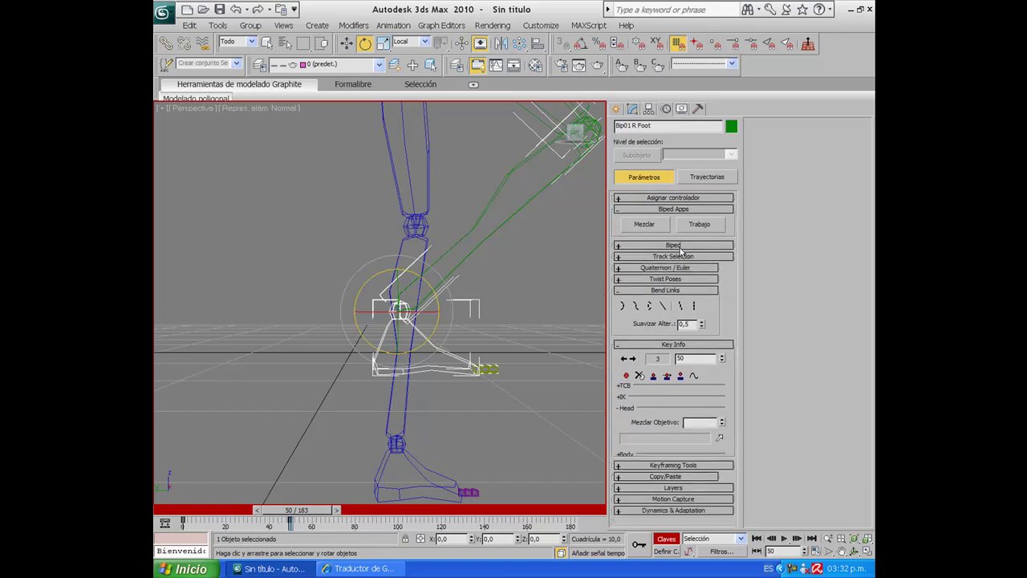
left_click(680, 246)
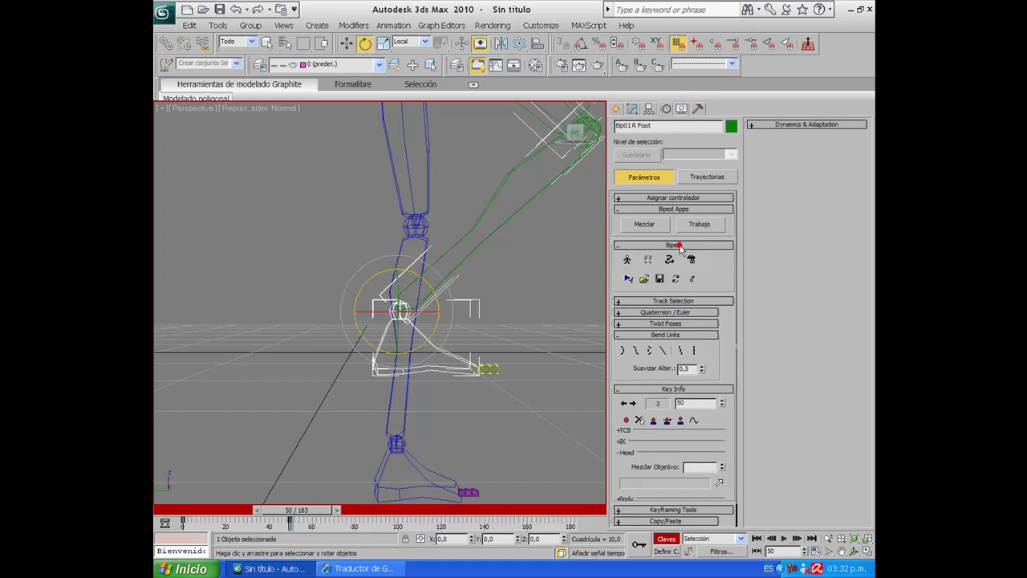
left_click(659, 279)
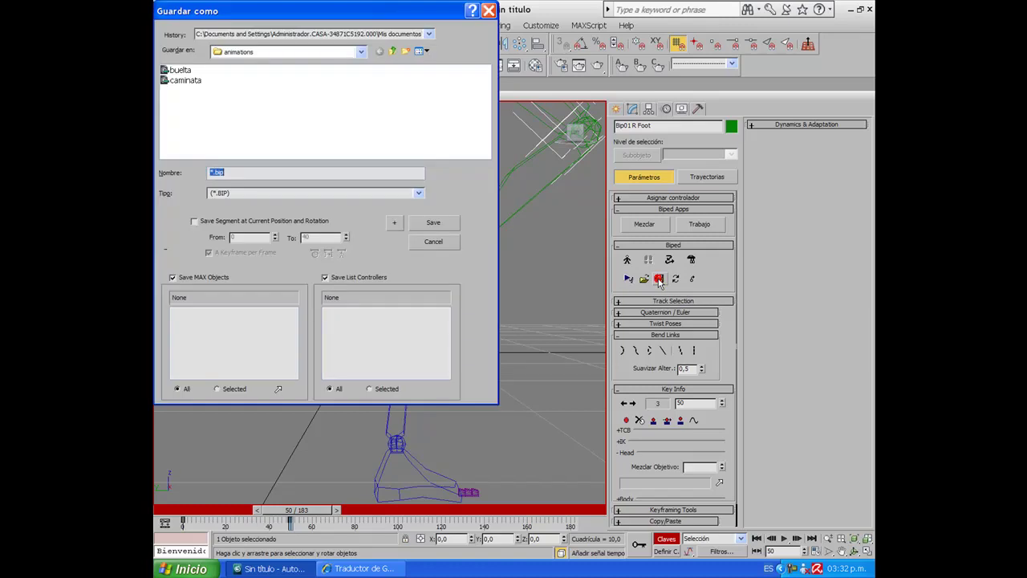
mouse_move(293, 11)
left_mouse_down()
mouse_move(541, 169)
mouse_move(532, 417)
mouse_move(623, 350)
mouse_move(620, 442)
mouse_move(507, 94)
mouse_move(454, 56)
mouse_move(501, 126)
mouse_move(480, 70)
left_mouse_up()
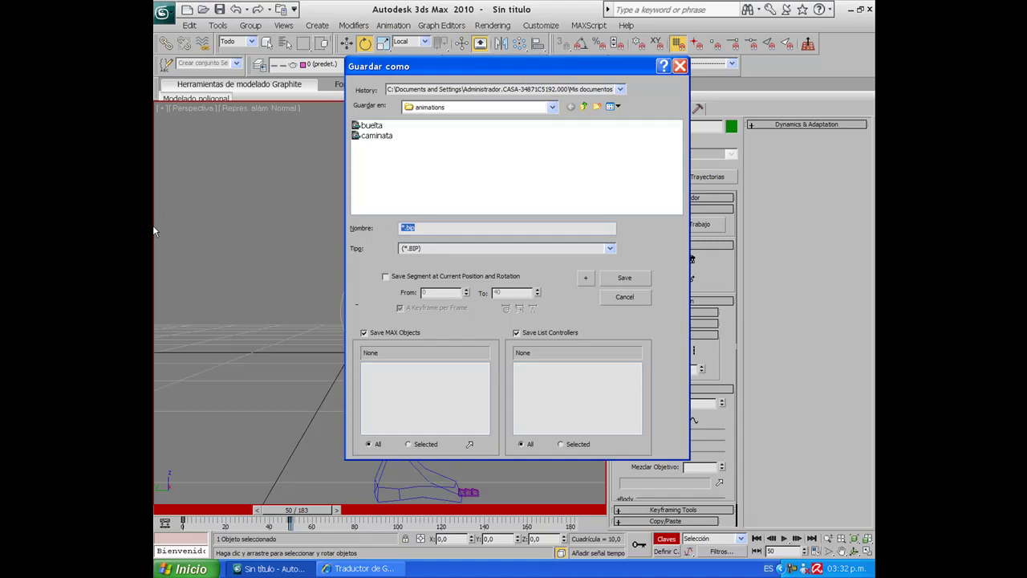
left_click(627, 300)
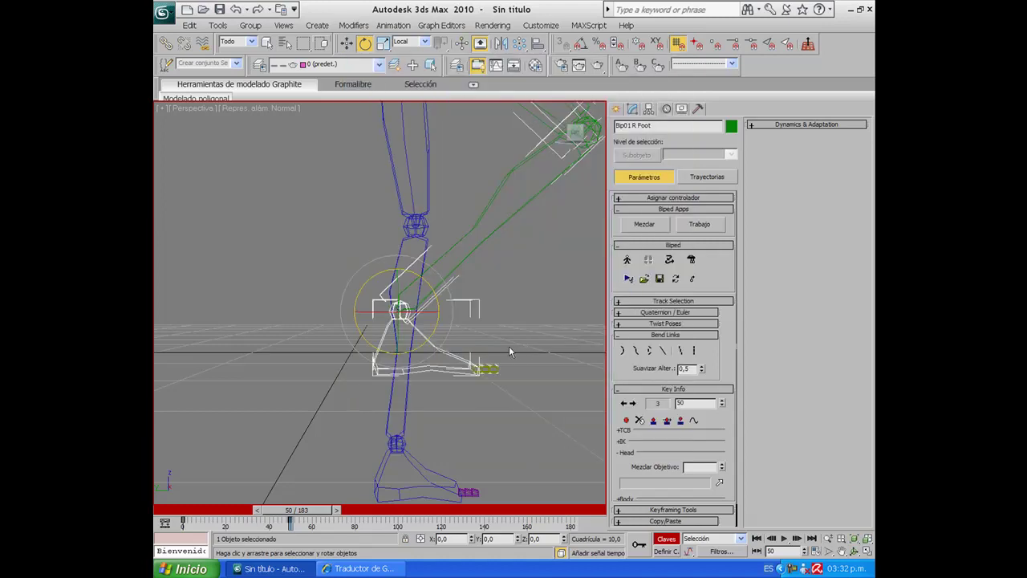
- Delete the knee key and reset Bip01 to its straight default standing pose
scroll(466, 349, "down", 5)
middle_click_drag(424, 355, 431, 345)
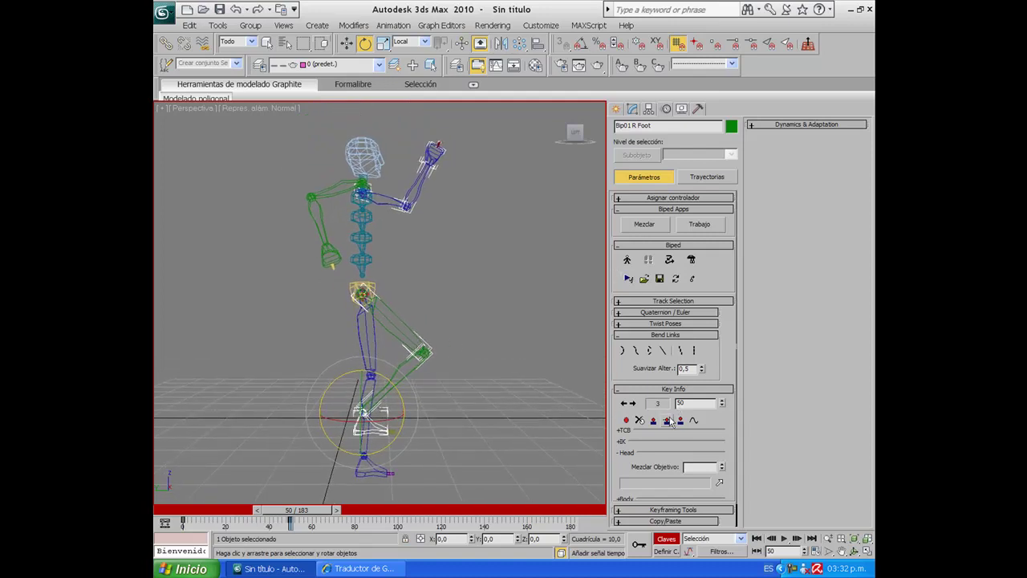
left_click(639, 421)
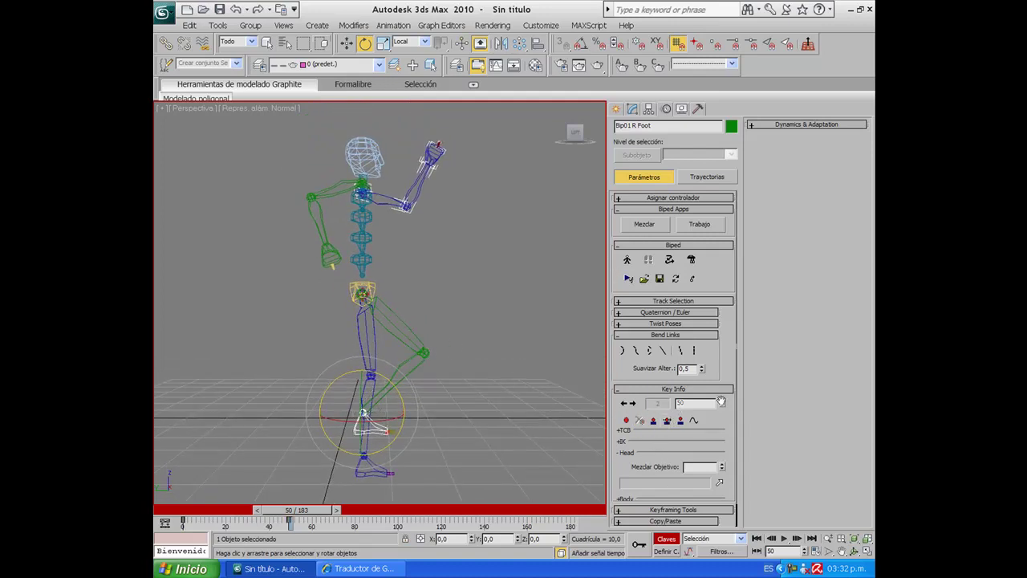
left_click(665, 511)
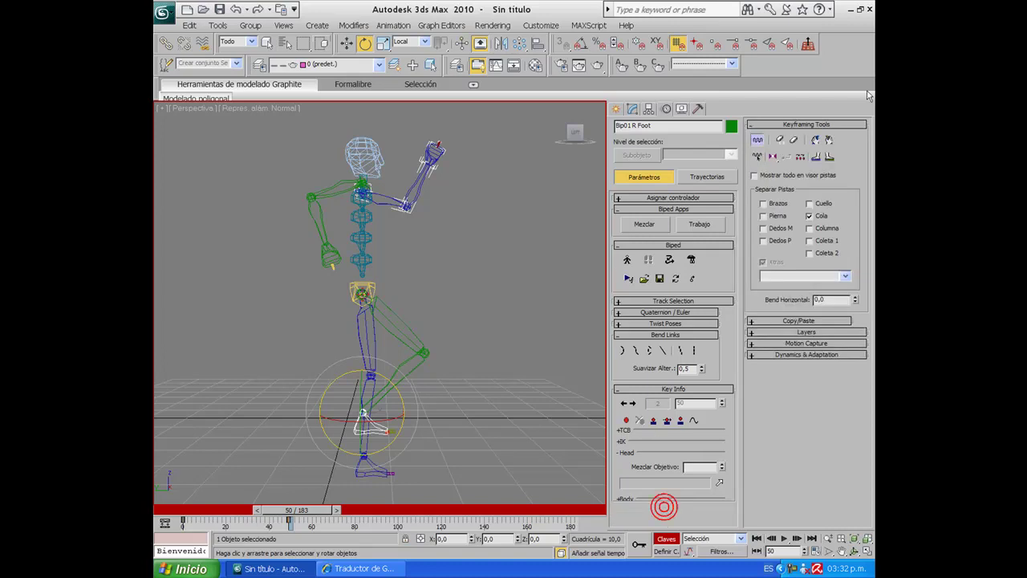
left_click(793, 142)
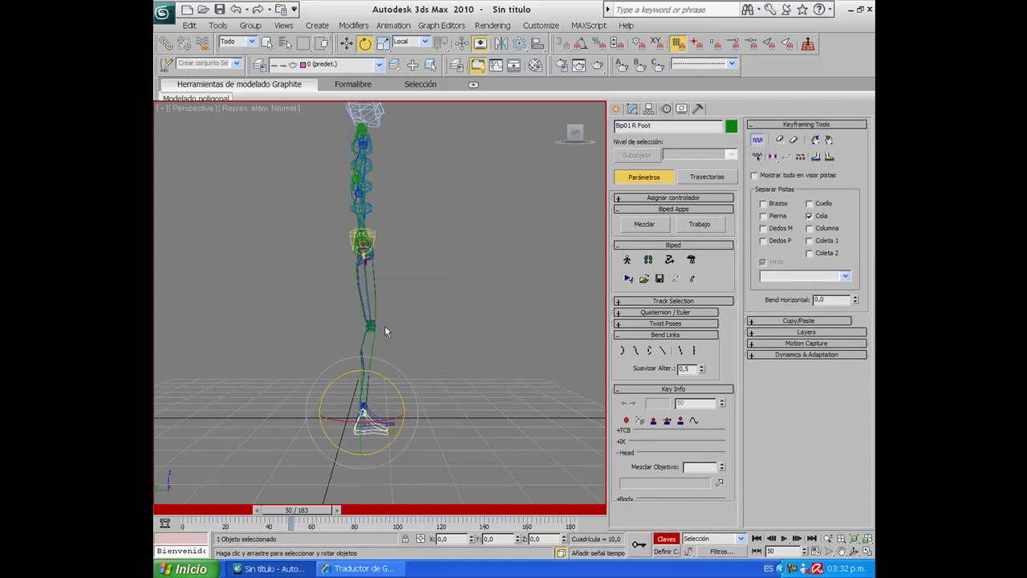
- In Footstep Mode, create 10 multiple walking footsteps for Bip01
left_click(649, 259)
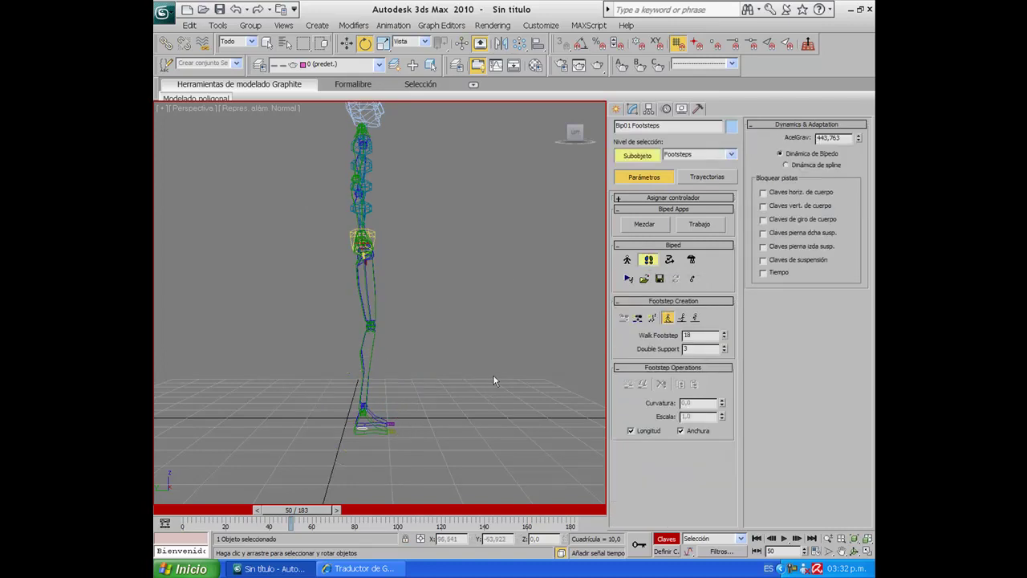
left_click(658, 320)
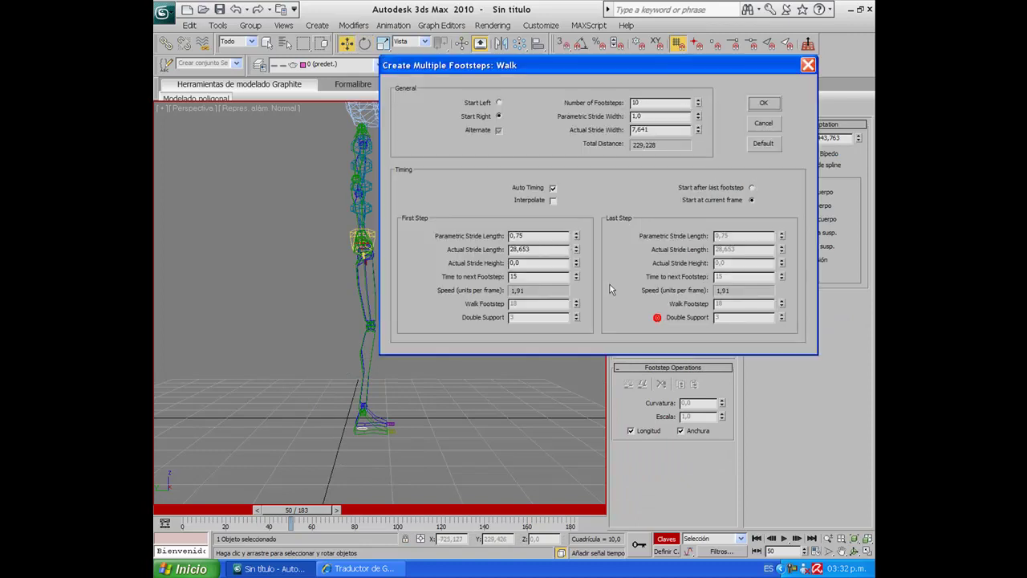
left_click(764, 103)
middle_click_drag(556, 282, 477, 273)
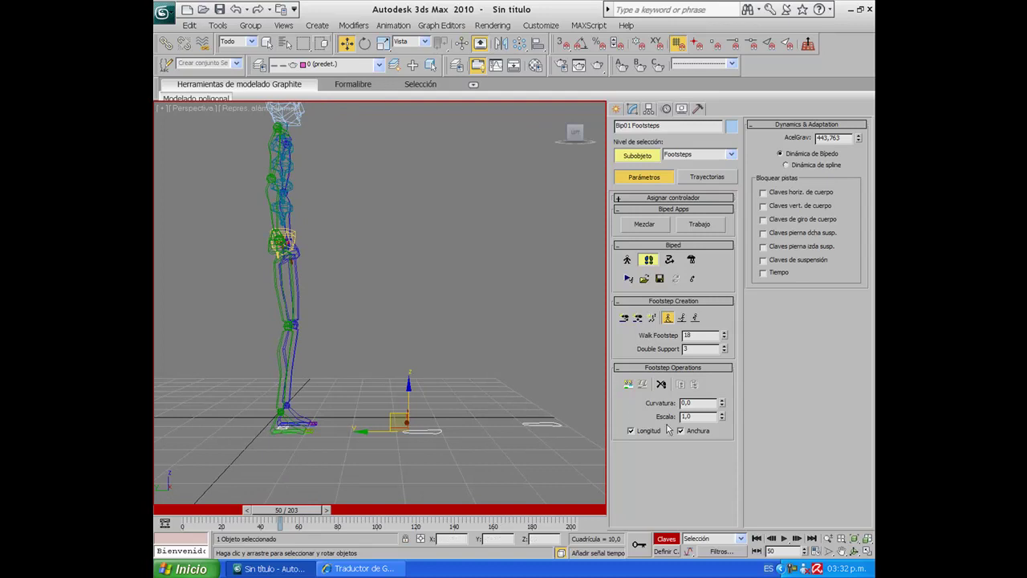
- Create keys for the inactive footsteps, play the 203-frame walk, and return to the first frame
left_click(628, 385)
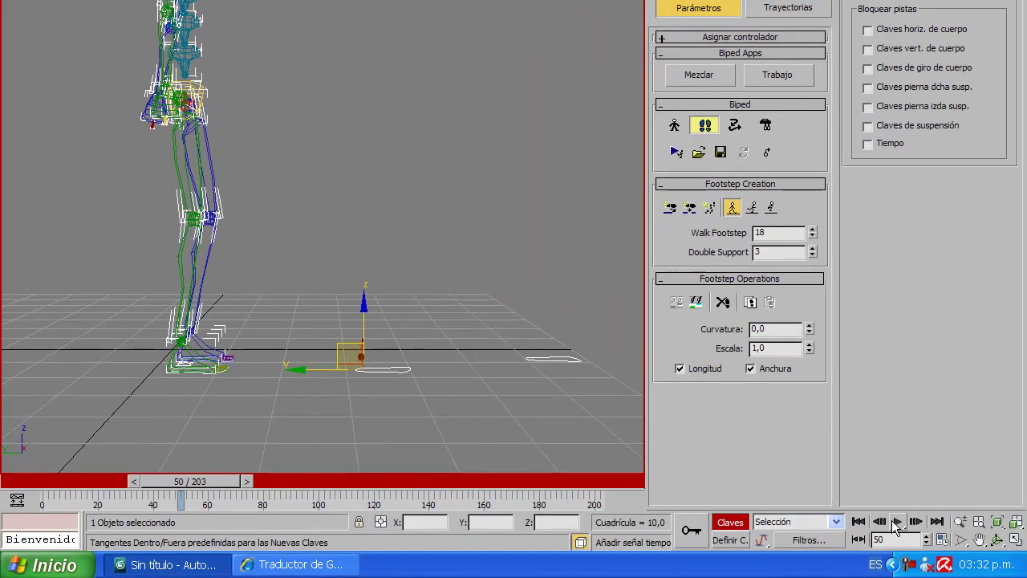
left_click(787, 537)
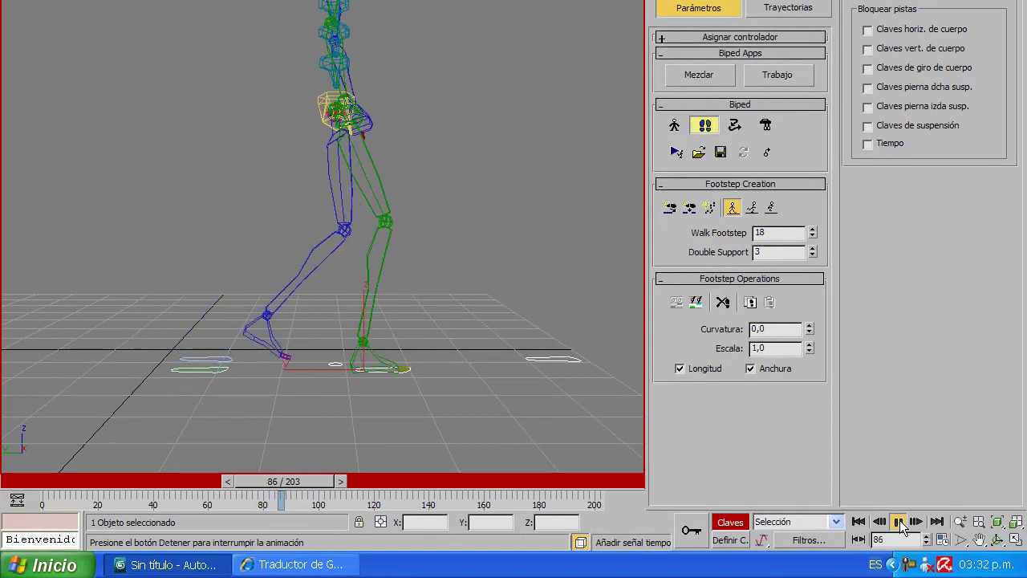
scroll(600, 408, "down", 3)
middle_click_drag(360, 319, 452, 298)
scroll(482, 288, "down", 4)
middle_click_drag(522, 280, 484, 318)
left_click(858, 521)
left_click(730, 522)
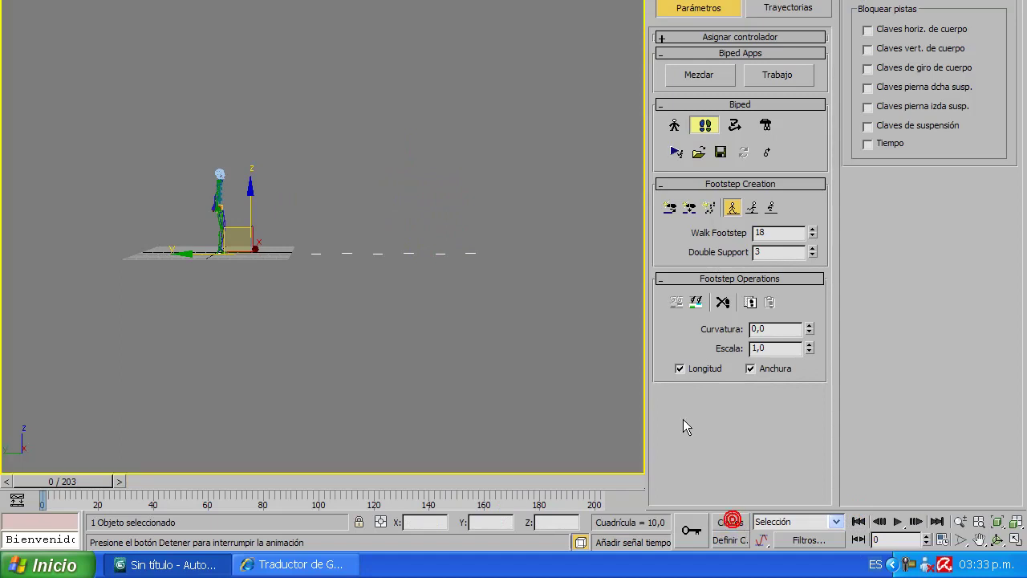
middle_click_drag(525, 387, 328, 352)
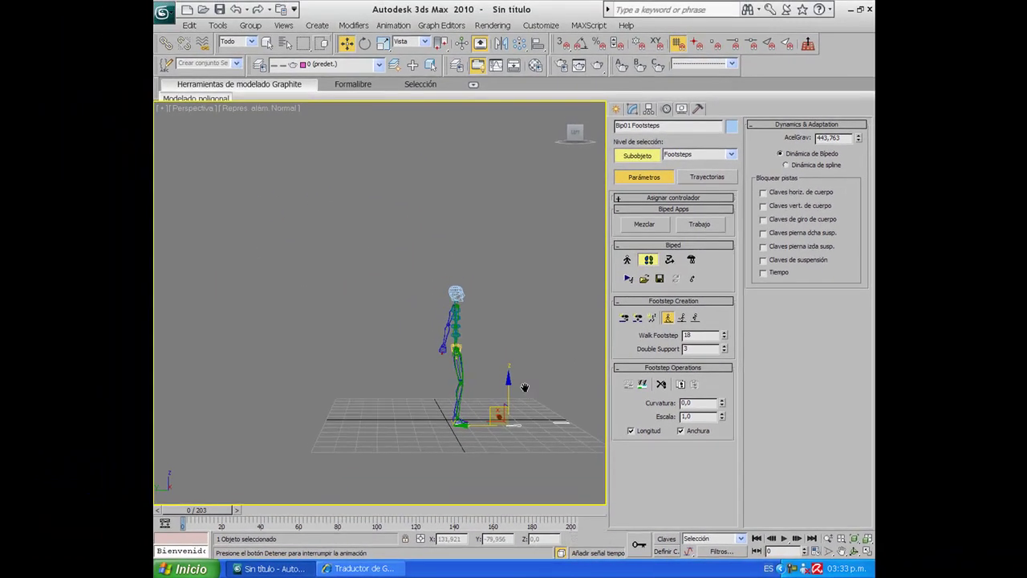
mouse_move(507, 393)
middle_mouse_down()
mouse_move(380, 406)
mouse_move(429, 481)
mouse_move(553, 415)
mouse_move(481, 413)
middle_mouse_up()
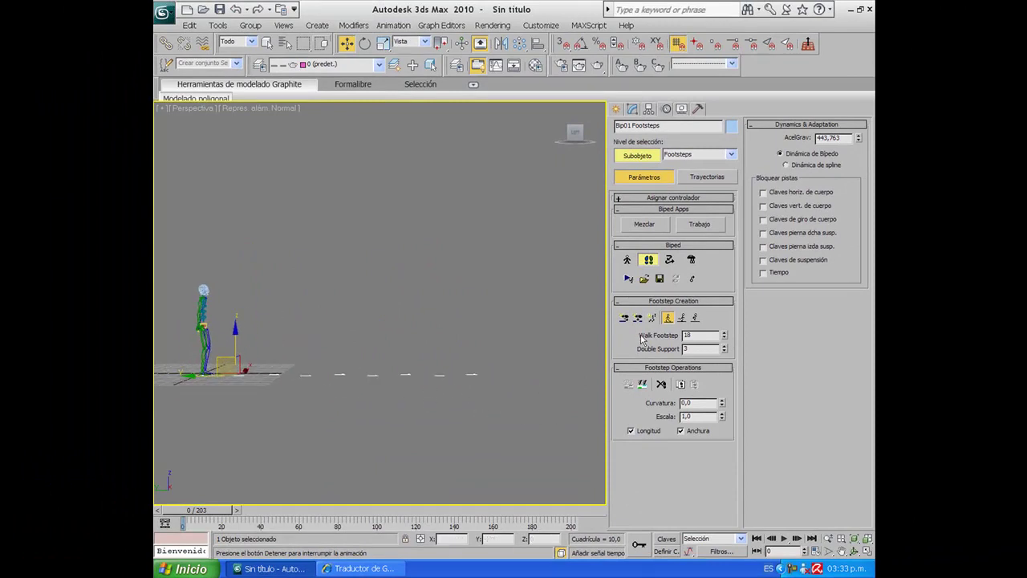
- Append footsteps at the trail's end, key them, and play the 248-frame walk
left_click(624, 317)
left_click(500, 377)
left_click(542, 379)
left_click(570, 379)
left_click(624, 383)
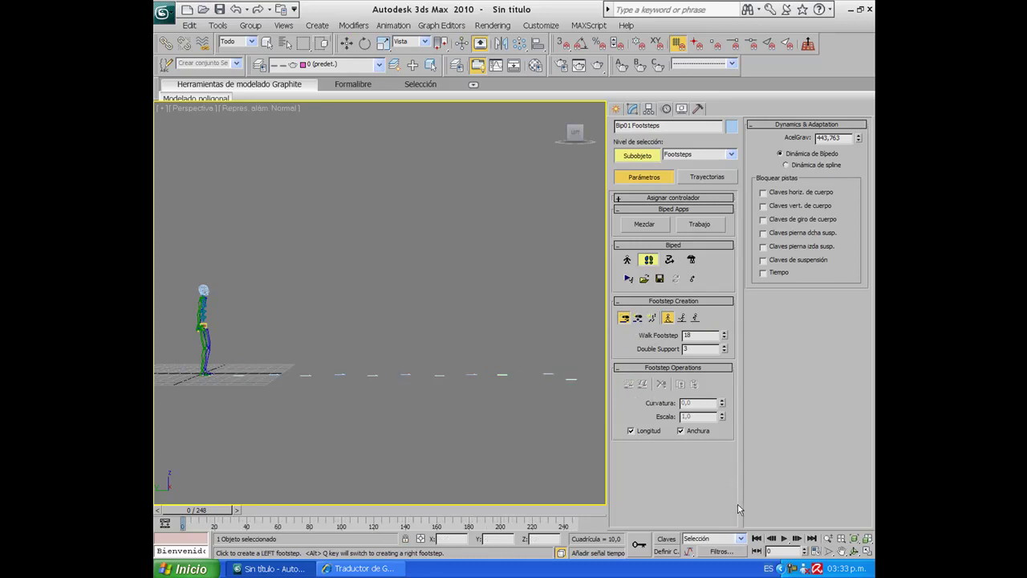
left_click(783, 539)
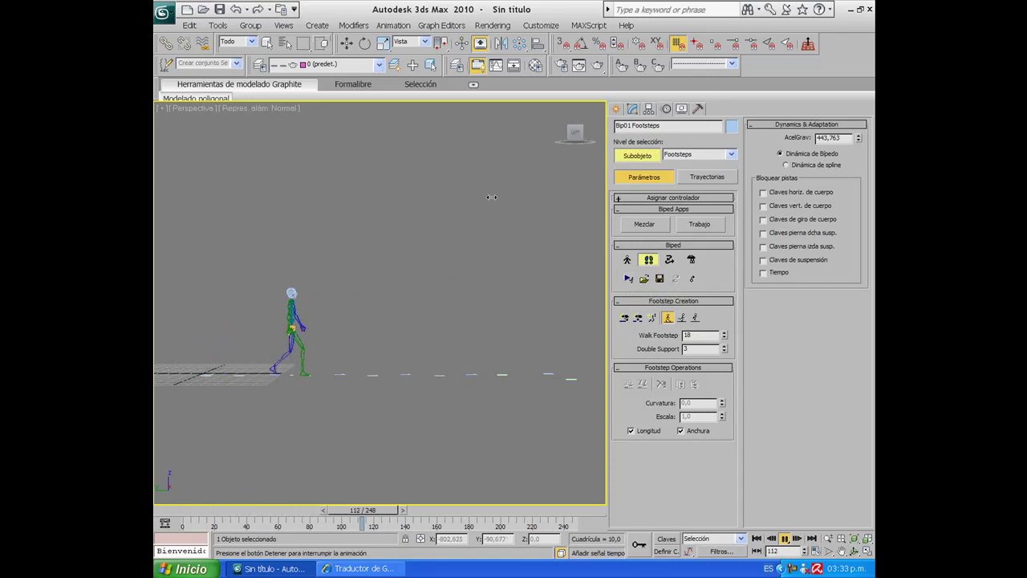
- Pick Biped under Create > Systems, then place an extra footstep on the grid
left_click(615, 109)
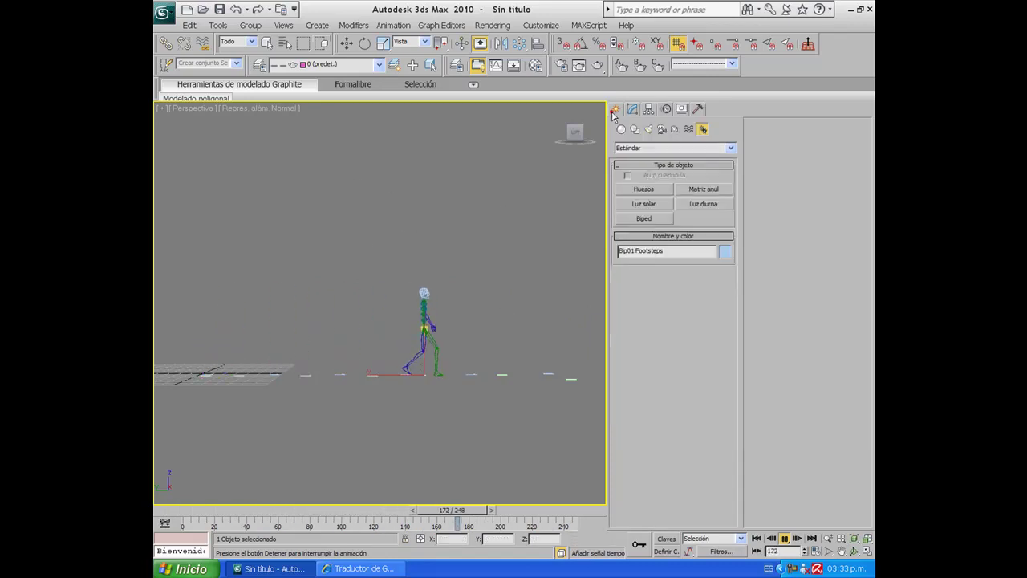
left_click(706, 131)
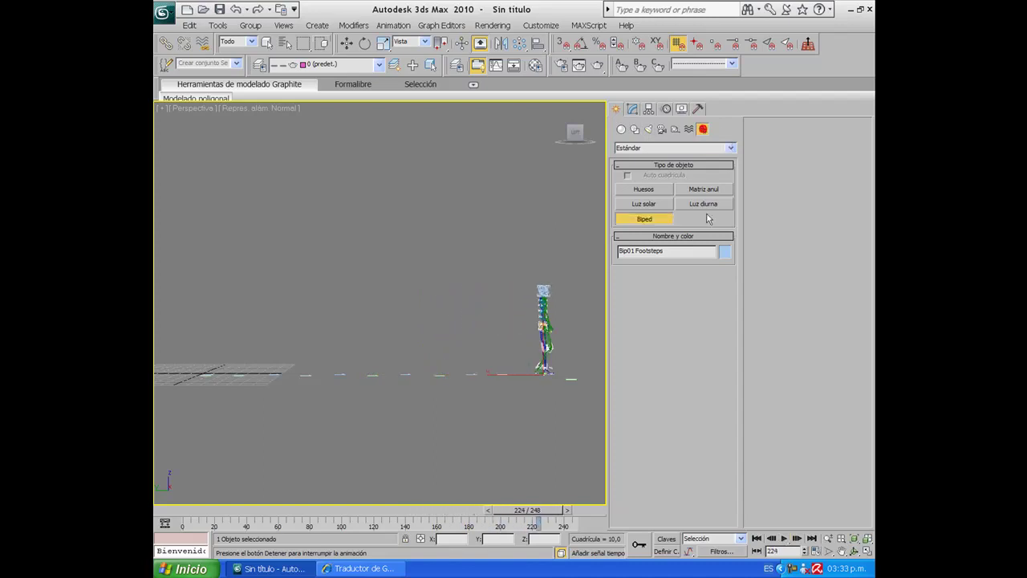
mouse_move(392, 374)
middle_mouse_down()
mouse_move(401, 398)
mouse_move(557, 175)
middle_mouse_up()
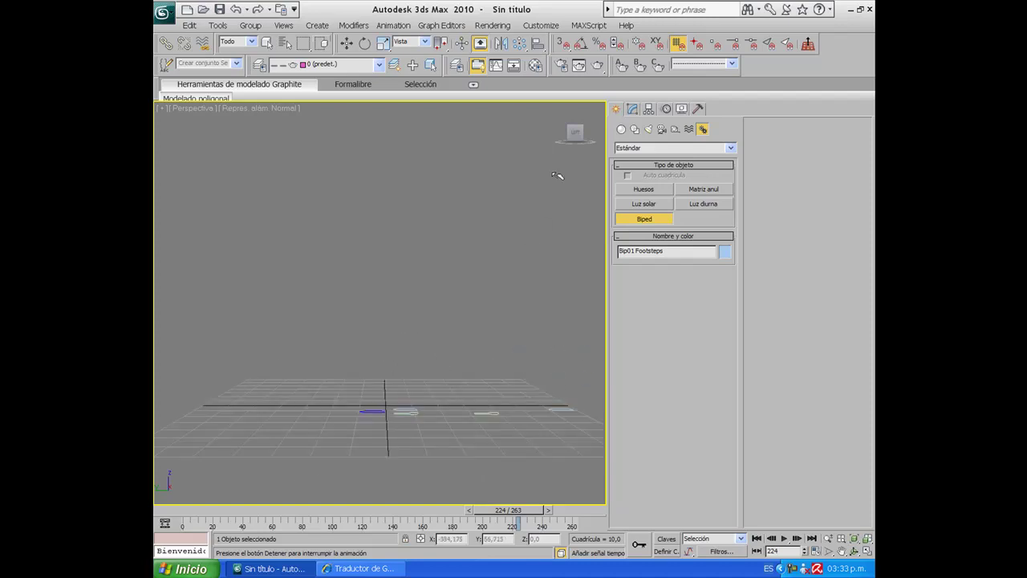
left_click(333, 407)
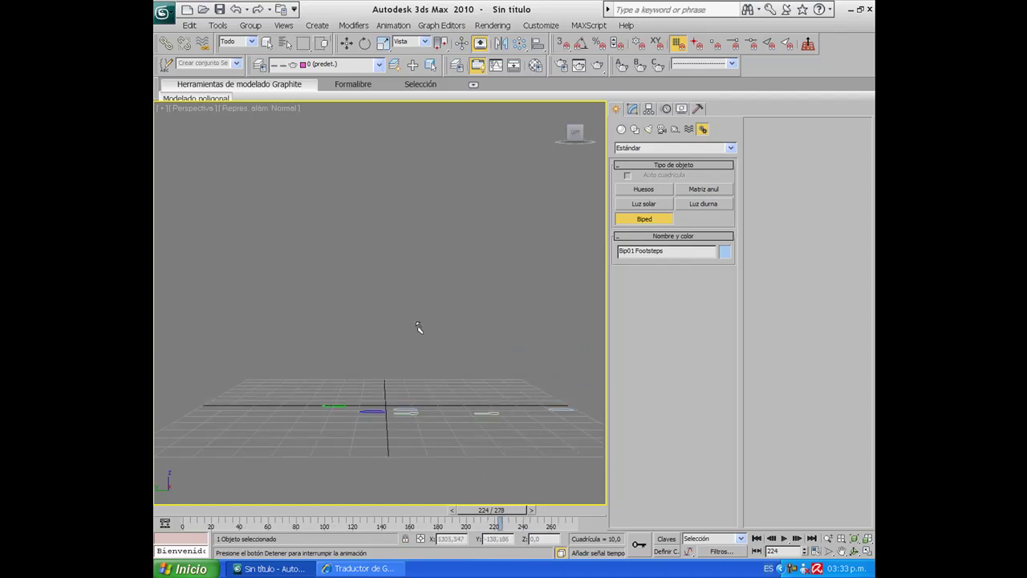
- Leave footstep mode, deselect Bip01, and activate Biped creation in Create > Systems
left_click(665, 108)
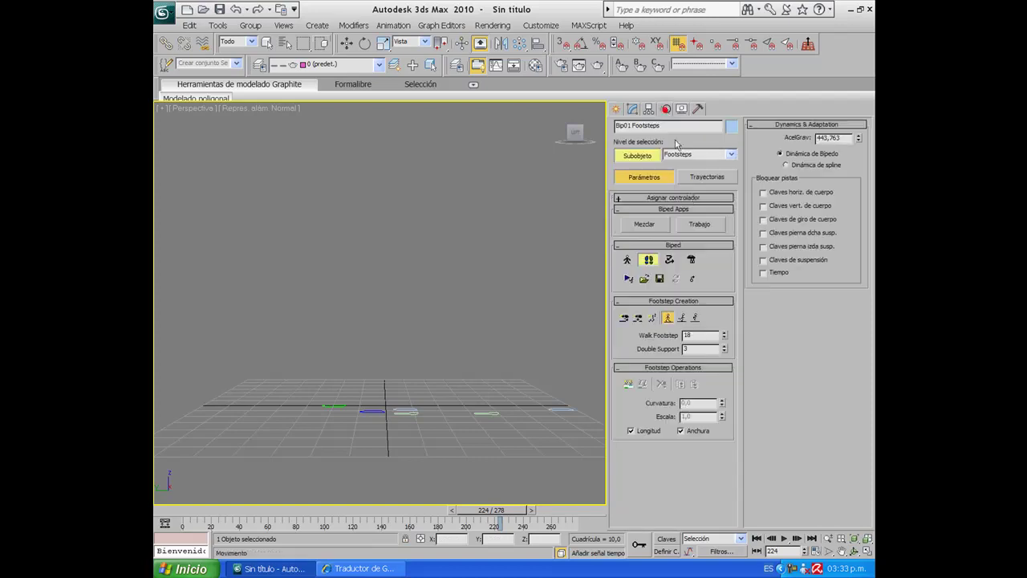
left_click(649, 260)
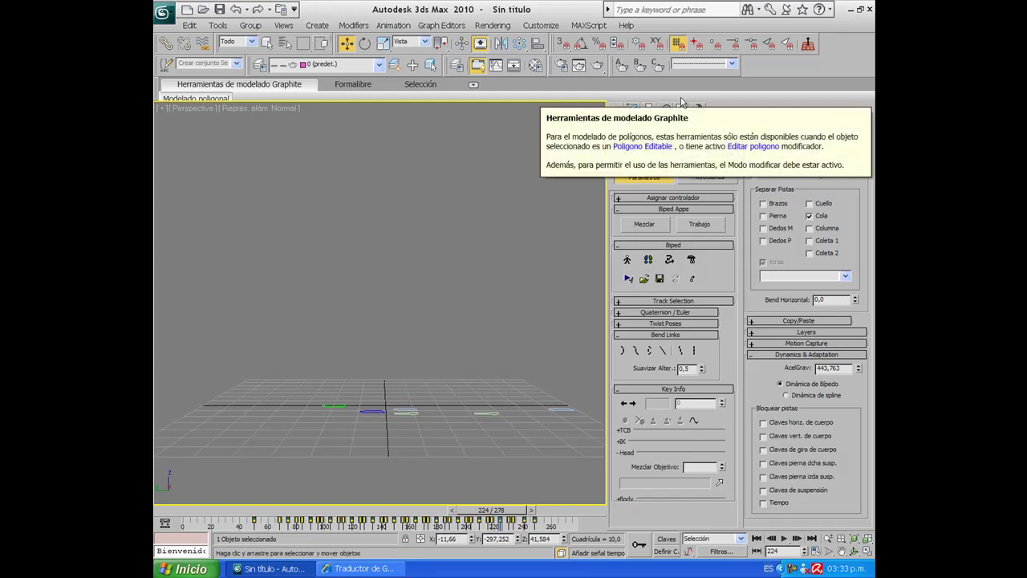
left_click(648, 108)
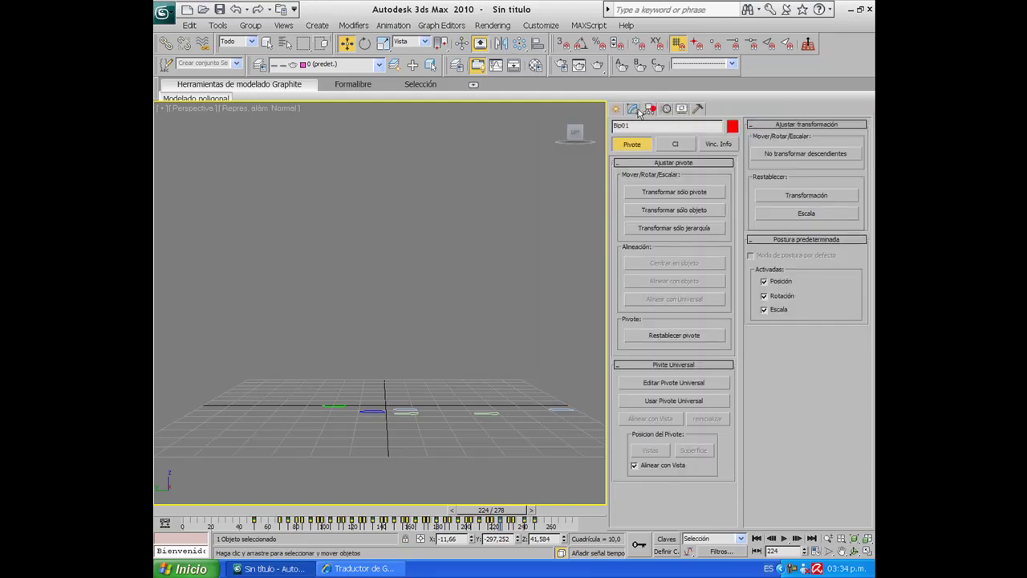
left_click(616, 109)
left_click_drag(305, 426, 370, 276)
left_click(628, 223)
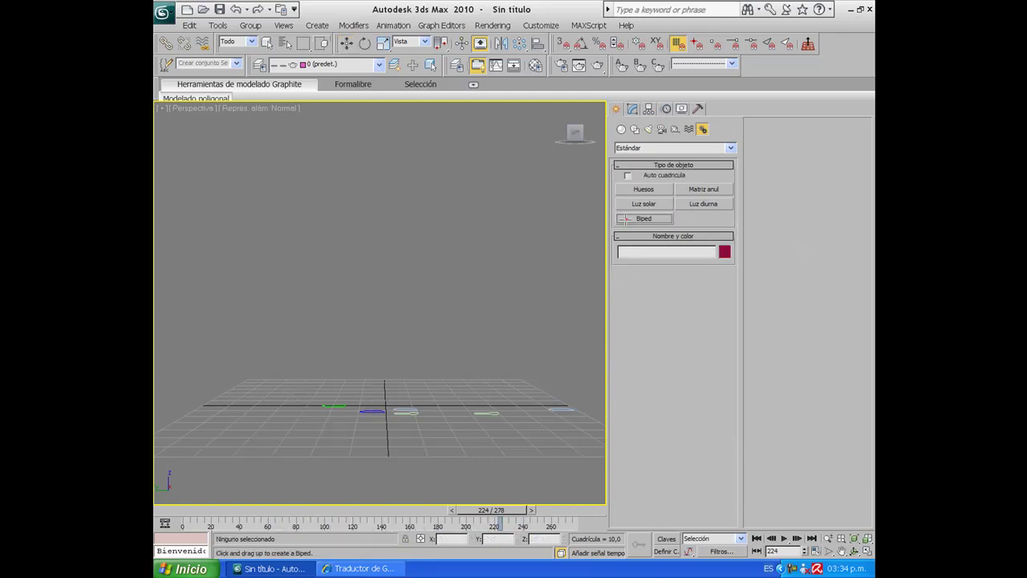
- Drag out a full-height Bip02, switch to smooth shading with F3, and open its Motion panel
mouse_move(349, 449)
left_mouse_down()
mouse_move(451, 196)
mouse_move(438, 196)
left_mouse_up()
key("F3")
mouse_move(419, 275)
middle_mouse_down("alt")
mouse_move(348, 344)
mouse_move(345, 311)
mouse_move(316, 316)
mouse_move(446, 298)
middle_mouse_up("alt")
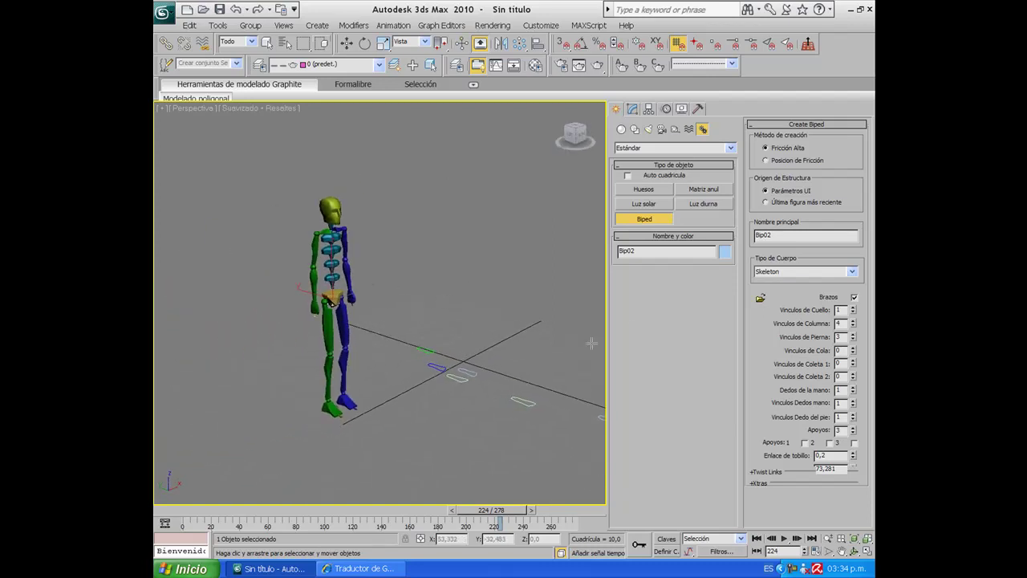
left_click(665, 109)
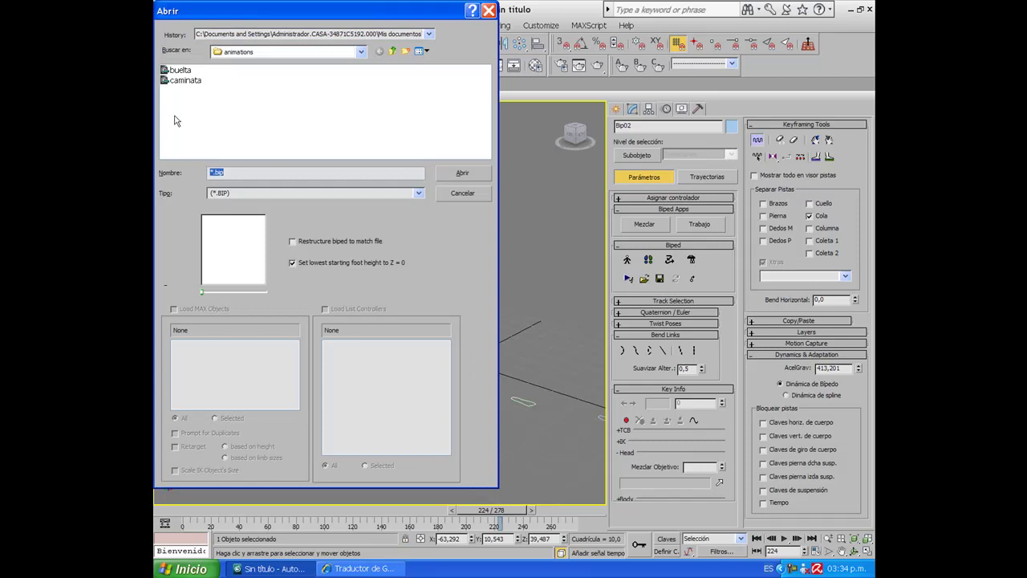
- Load buelta.bip onto Bip02 and play the animation from the start beside Bip01's walk
left_click(180, 71)
left_click(460, 173)
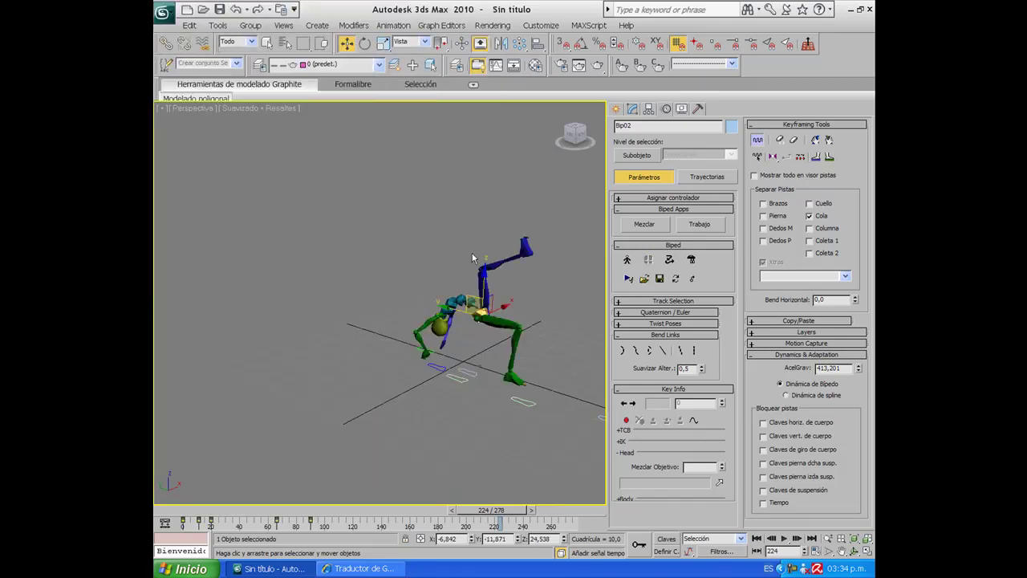
left_click(757, 539)
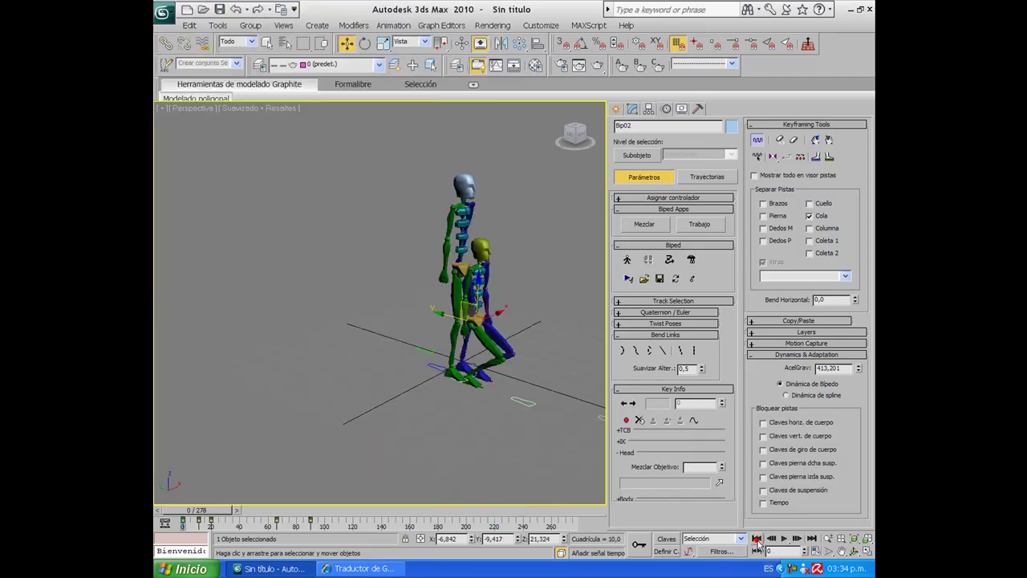
left_click(785, 540)
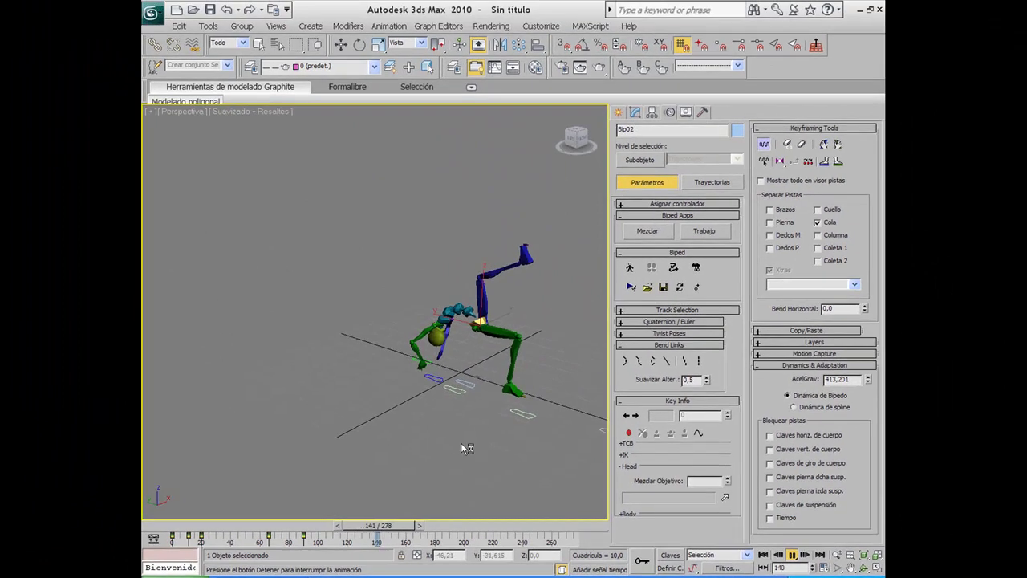
mouse_move(460, 442)
middle_mouse_down()
mouse_move(193, 348)
mouse_move(362, 385)
mouse_move(408, 383)
mouse_move(298, 373)
mouse_move(314, 367)
mouse_move(342, 369)
mouse_move(252, 383)
middle_mouse_up()
mouse_move(342, 386)
middle_mouse_down()
mouse_move(412, 419)
mouse_move(447, 406)
middle_mouse_up()
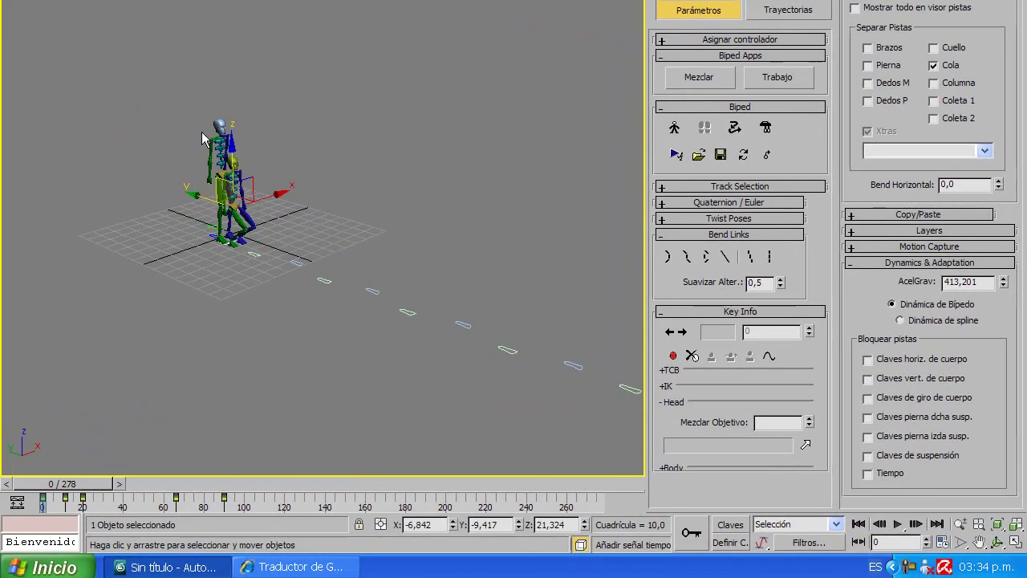
- Select Bip01 Spine3, create Layer 1 in the Layers rollout, and scrub to frame 108
left_click(222, 127)
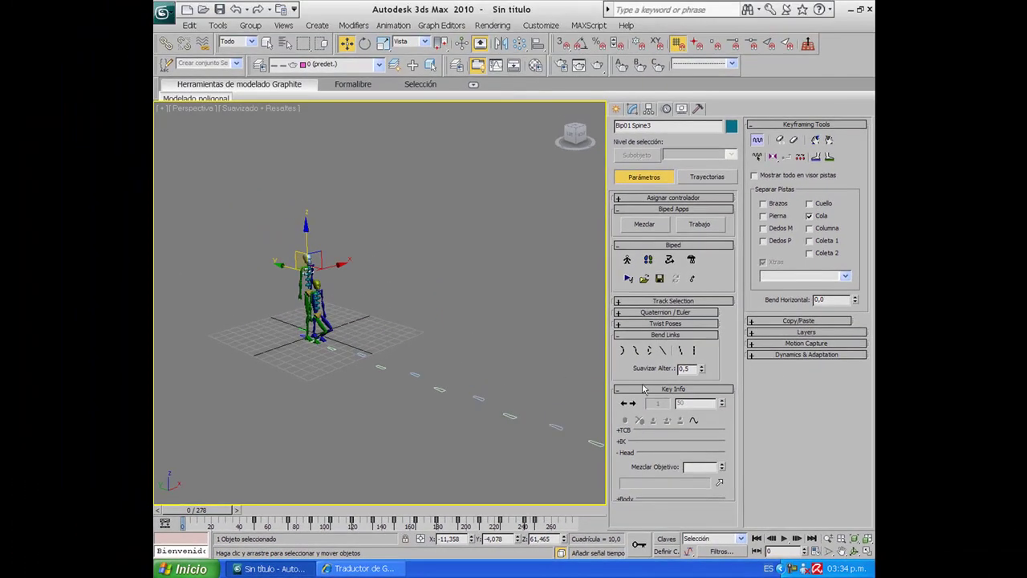
left_click(663, 389)
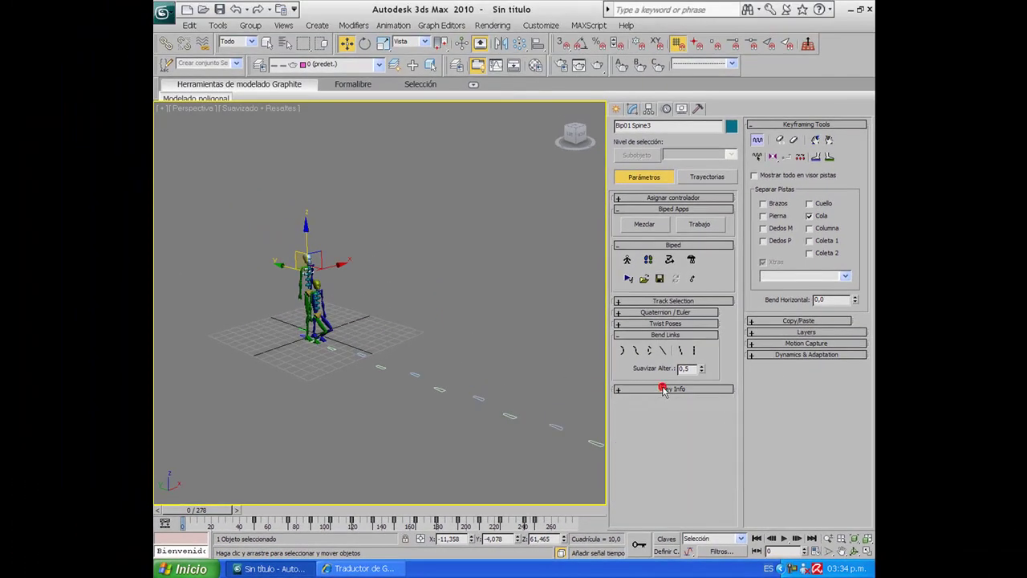
left_click(808, 332)
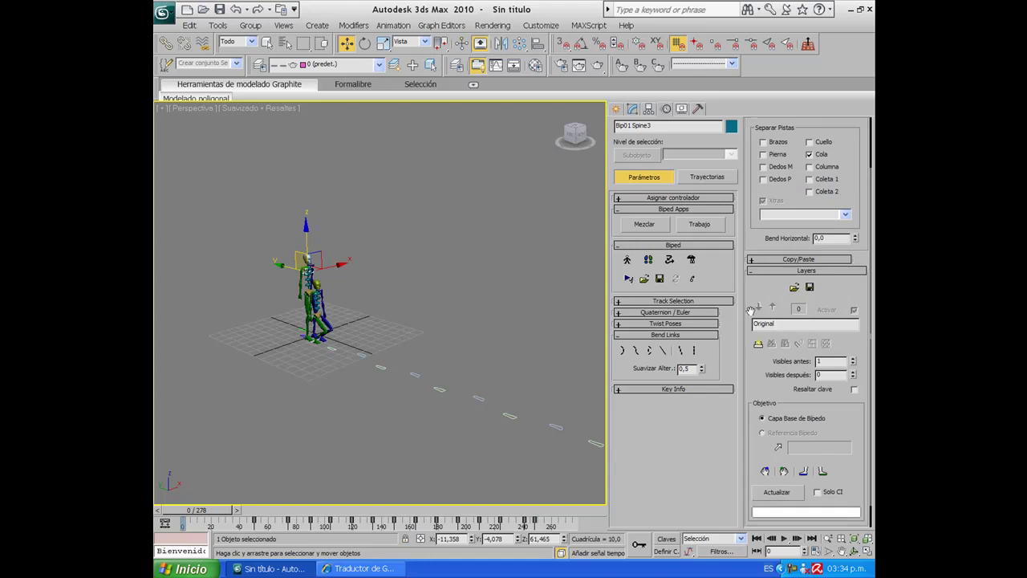
left_click(757, 345)
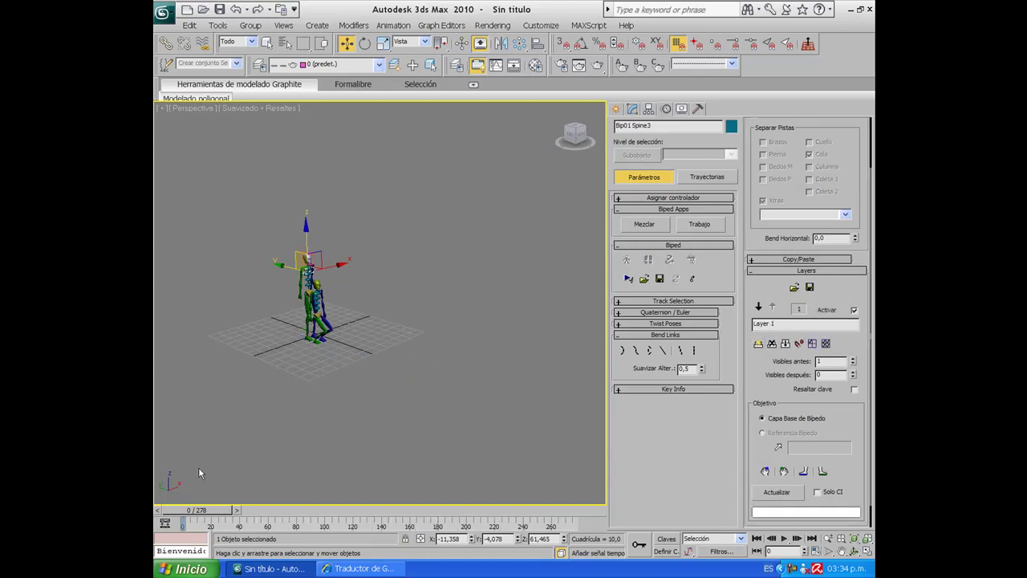
mouse_move(206, 514)
left_mouse_down()
mouse_move(329, 520)
mouse_move(282, 535)
mouse_move(425, 530)
mouse_move(206, 530)
mouse_move(441, 527)
mouse_move(184, 528)
mouse_move(230, 510)
mouse_move(423, 510)
mouse_move(241, 510)
mouse_move(340, 495)
mouse_move(413, 511)
mouse_move(313, 510)
mouse_move(338, 510)
left_mouse_up()
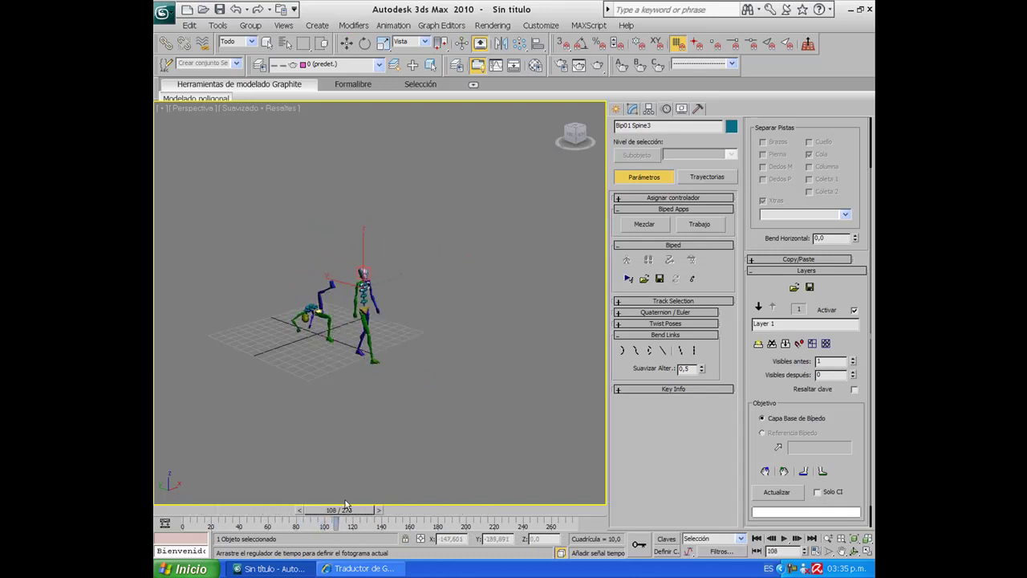
- Select Bip01's head and rotate it at frame 108 on Layer 1
scroll(429, 324, "up", 2)
scroll(454, 344, "up", 3)
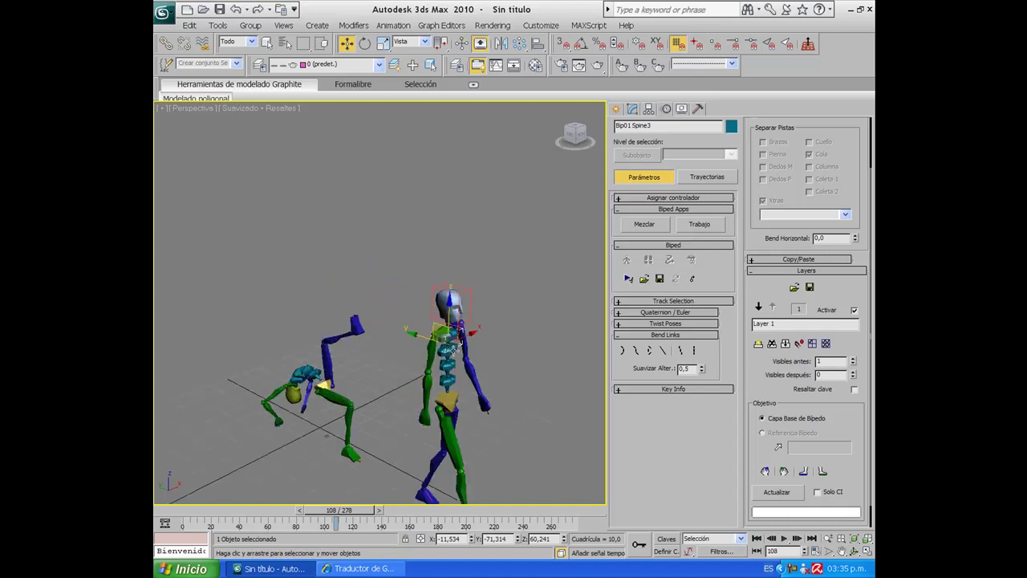
scroll(426, 347, "up", 4)
left_click(415, 298)
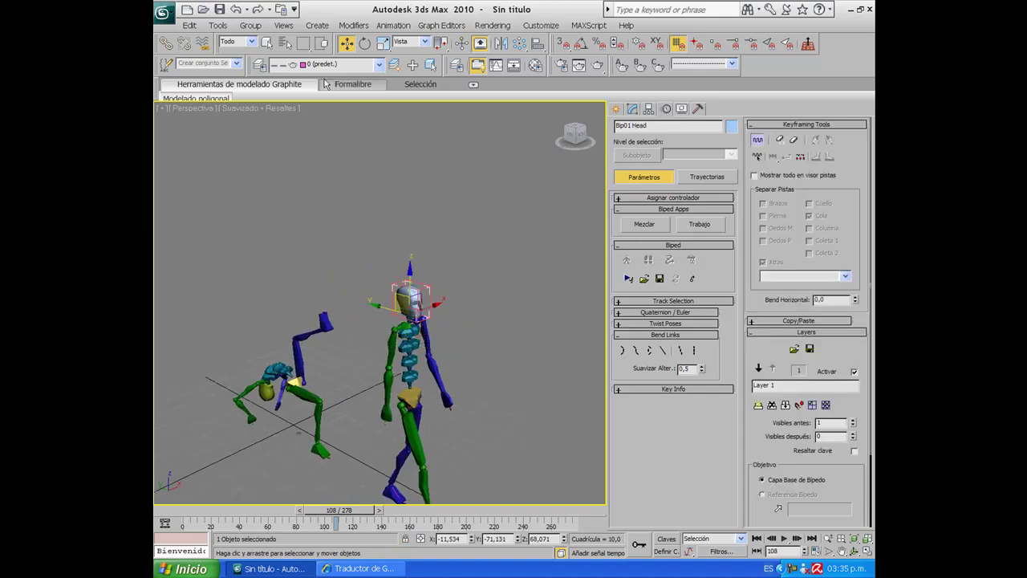
left_click(364, 44)
left_click_drag(416, 301, 386, 290)
scroll(427, 356, "down", 2)
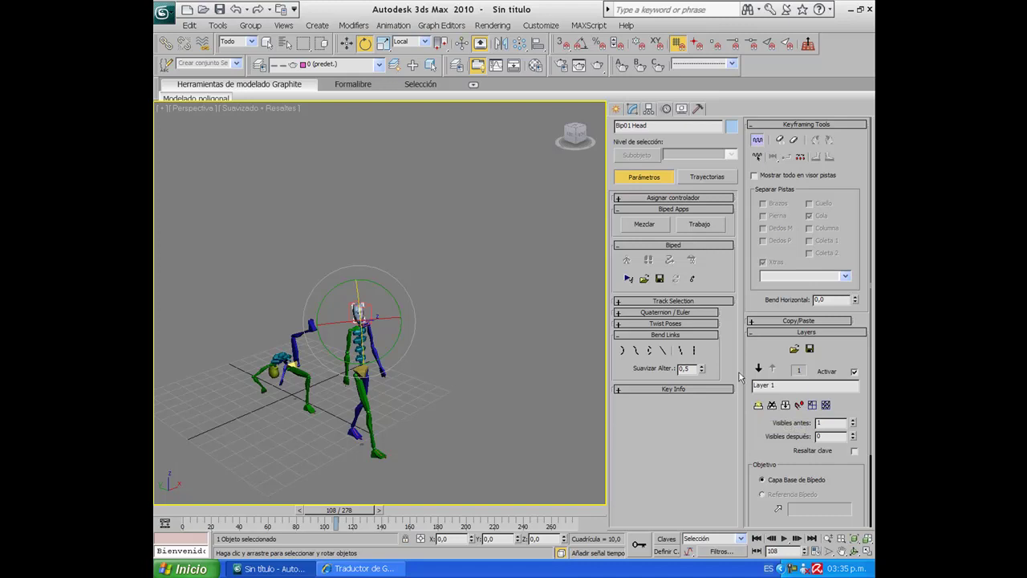
- Move to frame 185 and rotate the head again for a second key
left_click(696, 390)
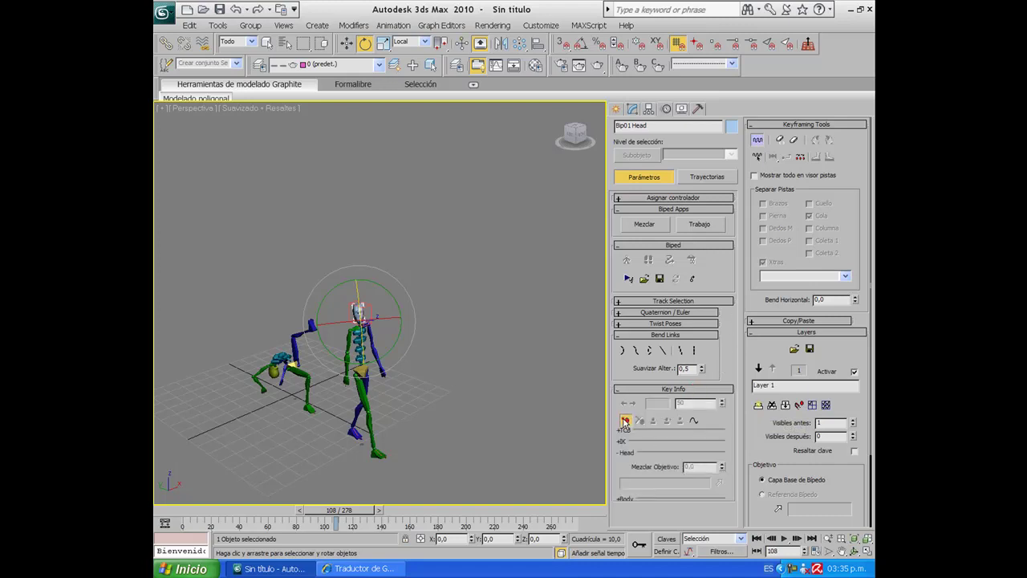
left_click_drag(348, 511, 441, 511)
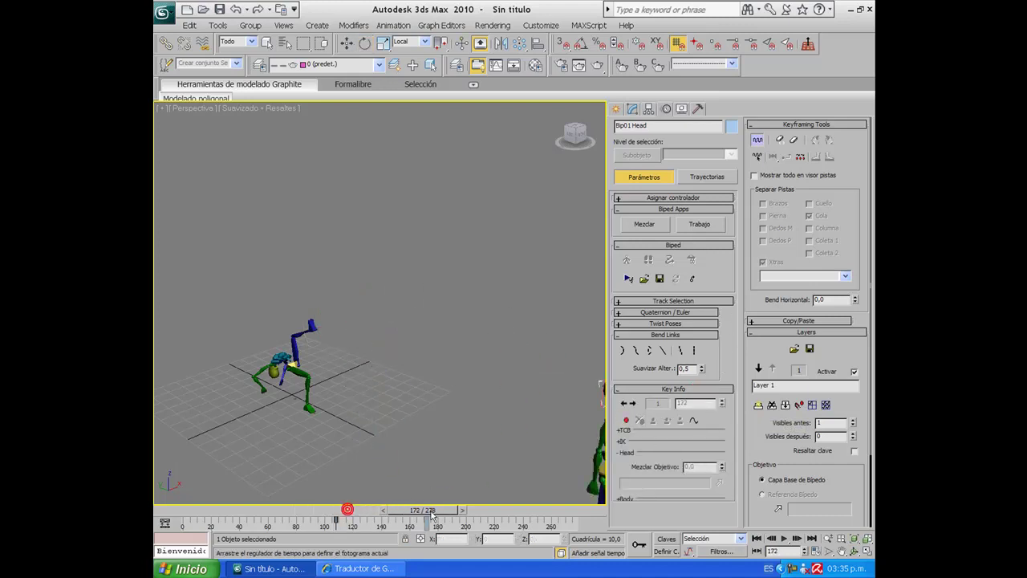
scroll(311, 305, "up", 3)
left_click_drag(297, 256, 356, 261)
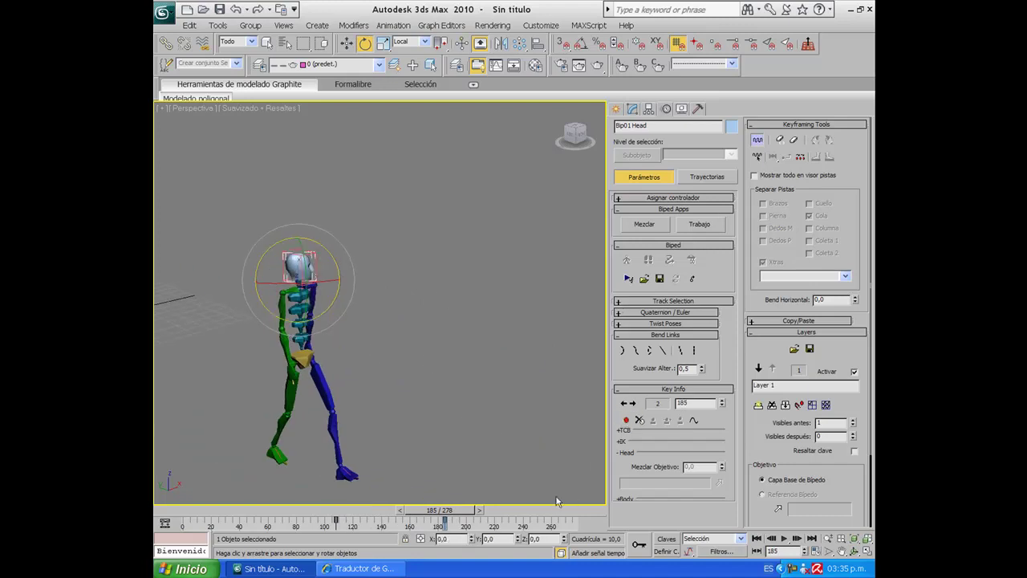
left_click_drag(472, 511, 254, 490)
- Play the finished two-biped animation, then quit 3ds Max without saving changes
key("z")
left_click(786, 538)
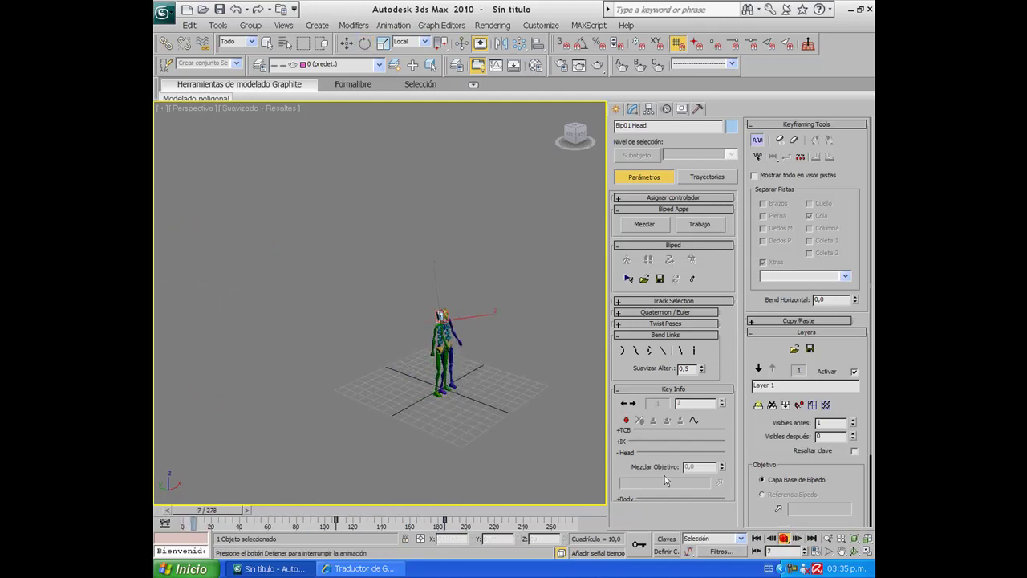
mouse_move(553, 449)
middle_mouse_down()
mouse_move(403, 385)
mouse_move(365, 395)
middle_mouse_up()
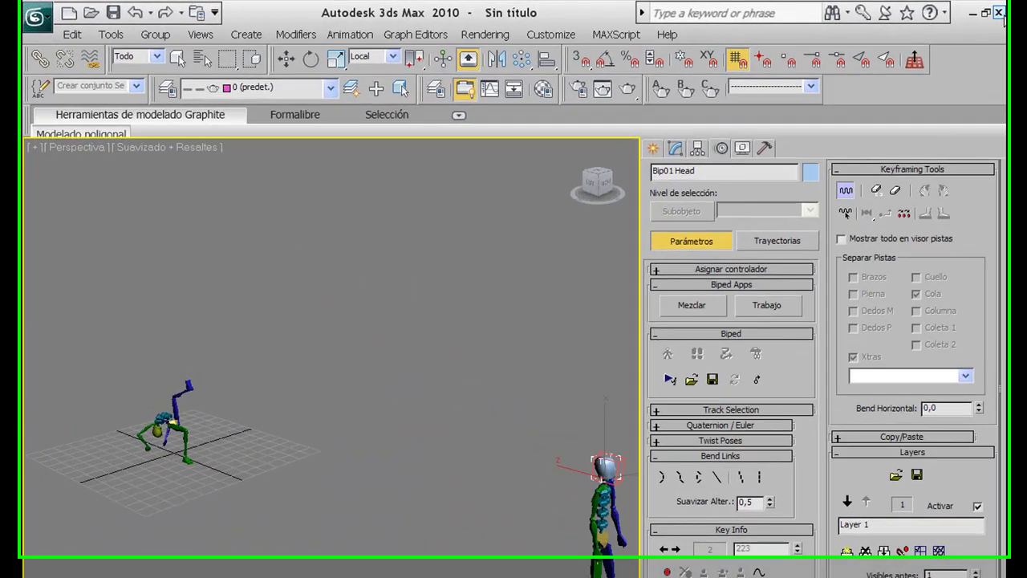
left_click(1019, 14)
left_click(533, 445)
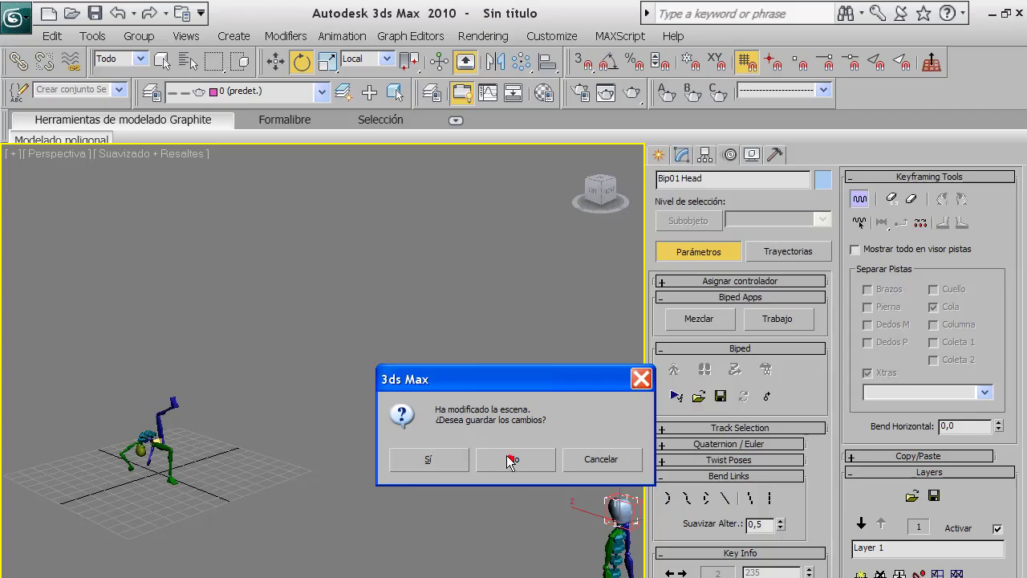